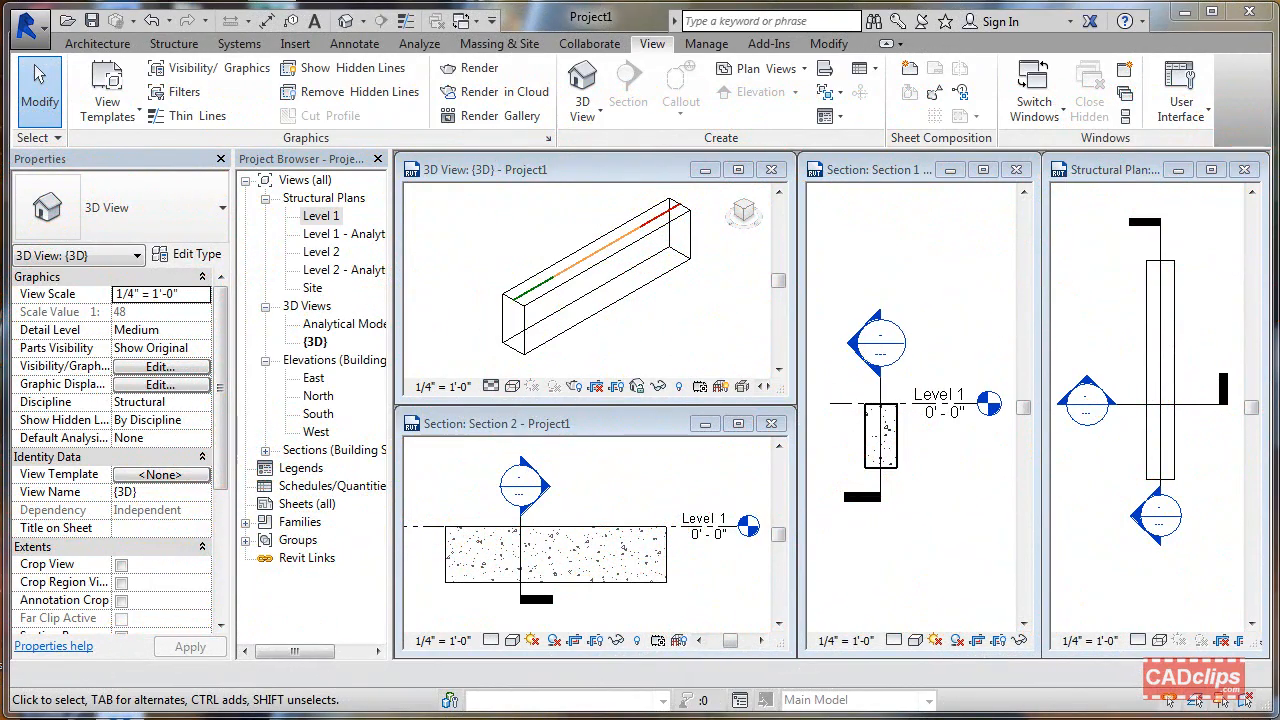
Select the concrete beam in the 3D view to examine its properties, and clear the selection.
click(660, 315)
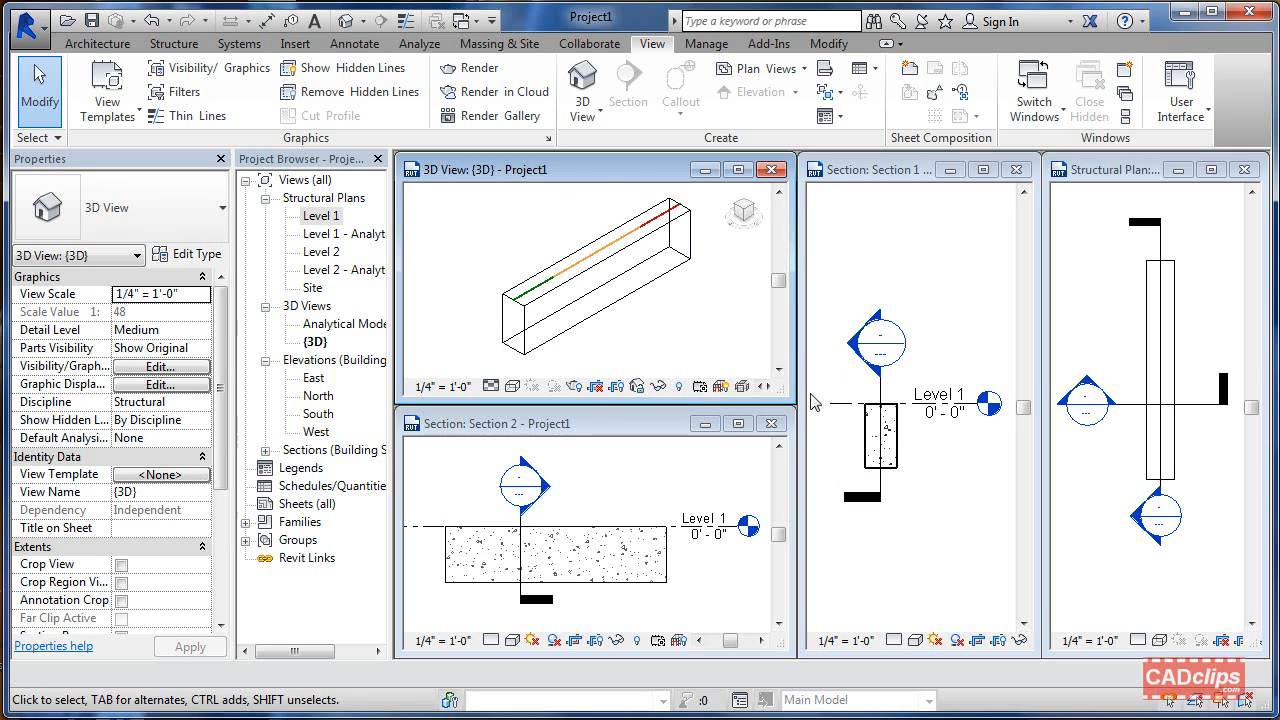
click(595, 275)
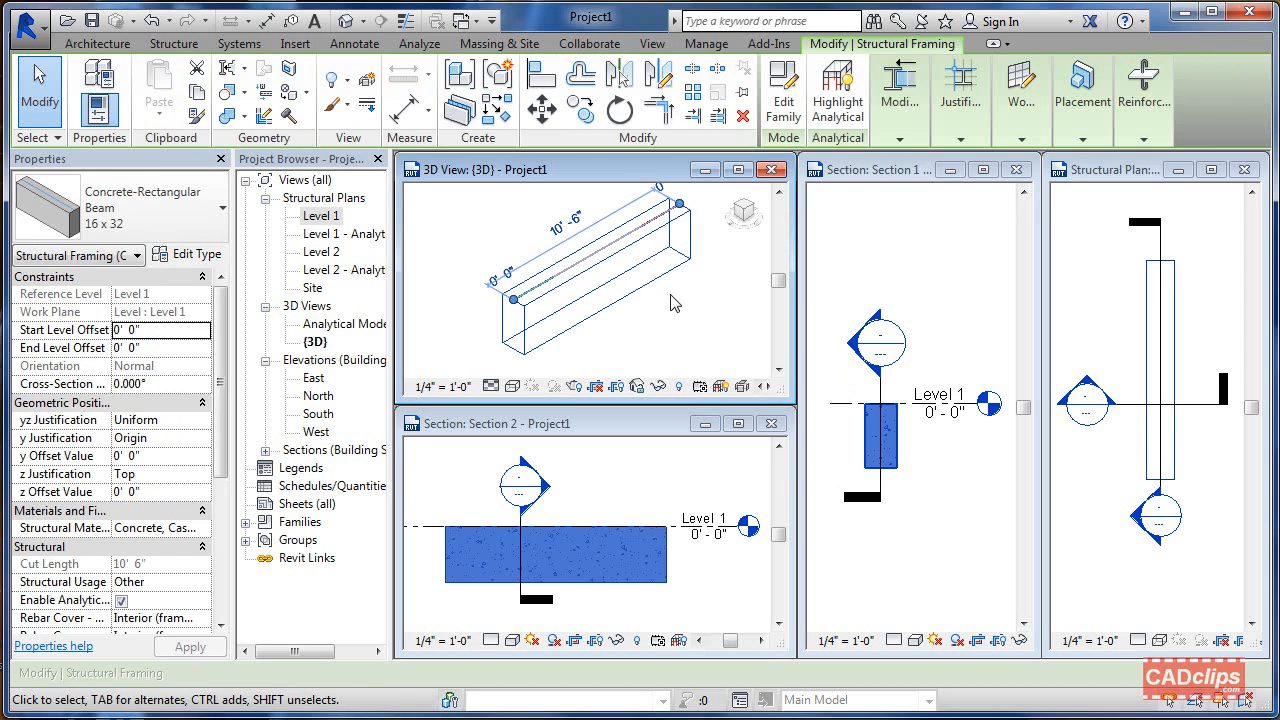
click(654, 287)
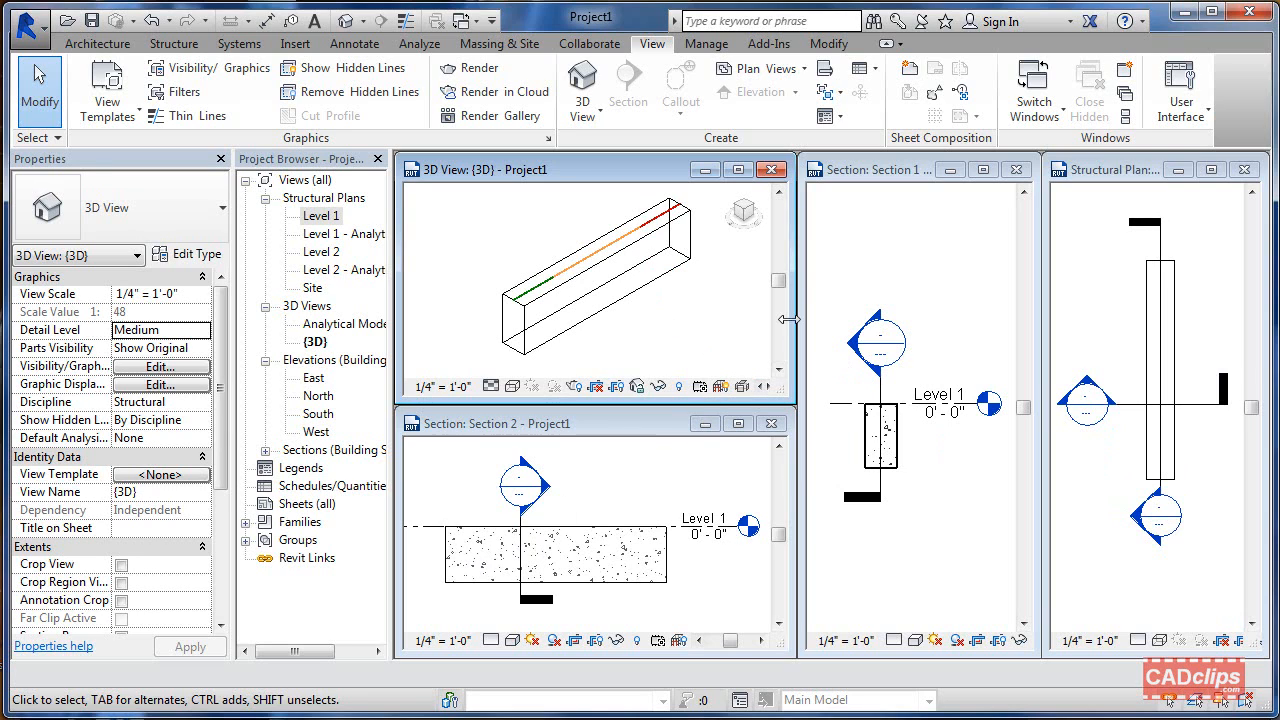
Start placing rebar in the concrete beam in the Section 1 view, with hooks included in the rebar shape definitions.
click(928, 466)
scroll(915, 458, up, 5)
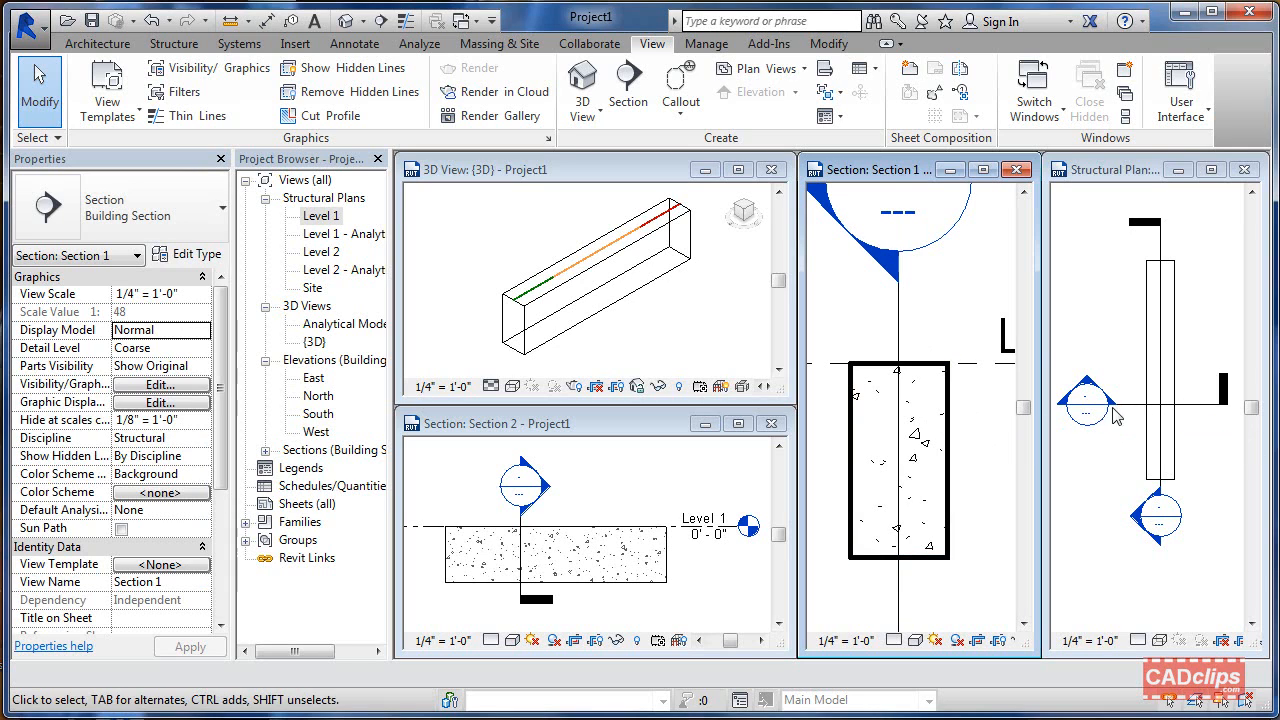
click(951, 440)
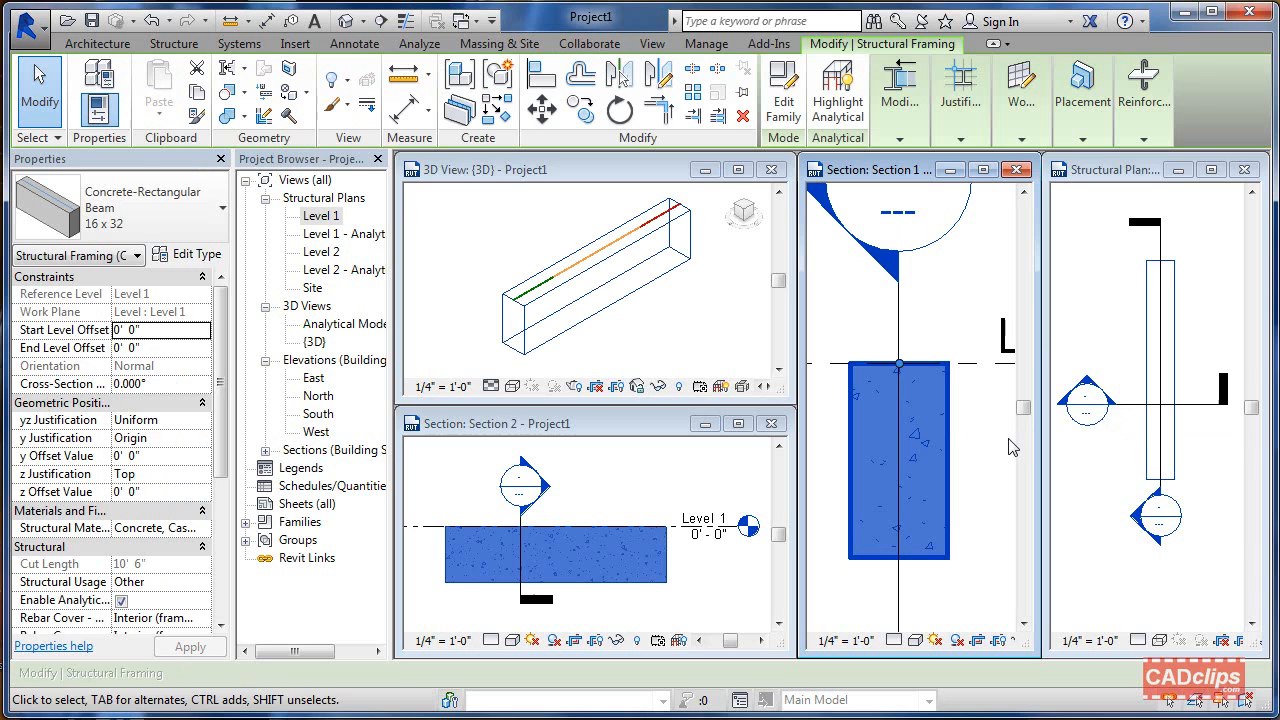
click(1146, 120)
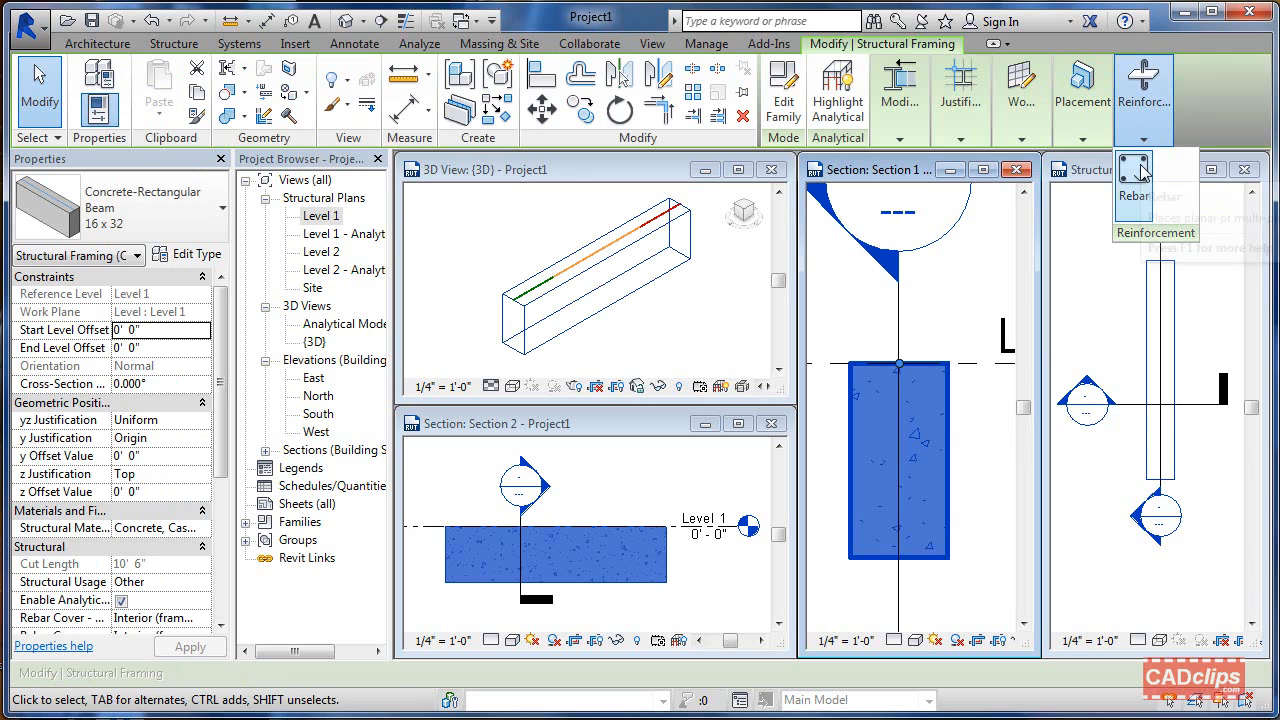
click(1140, 172)
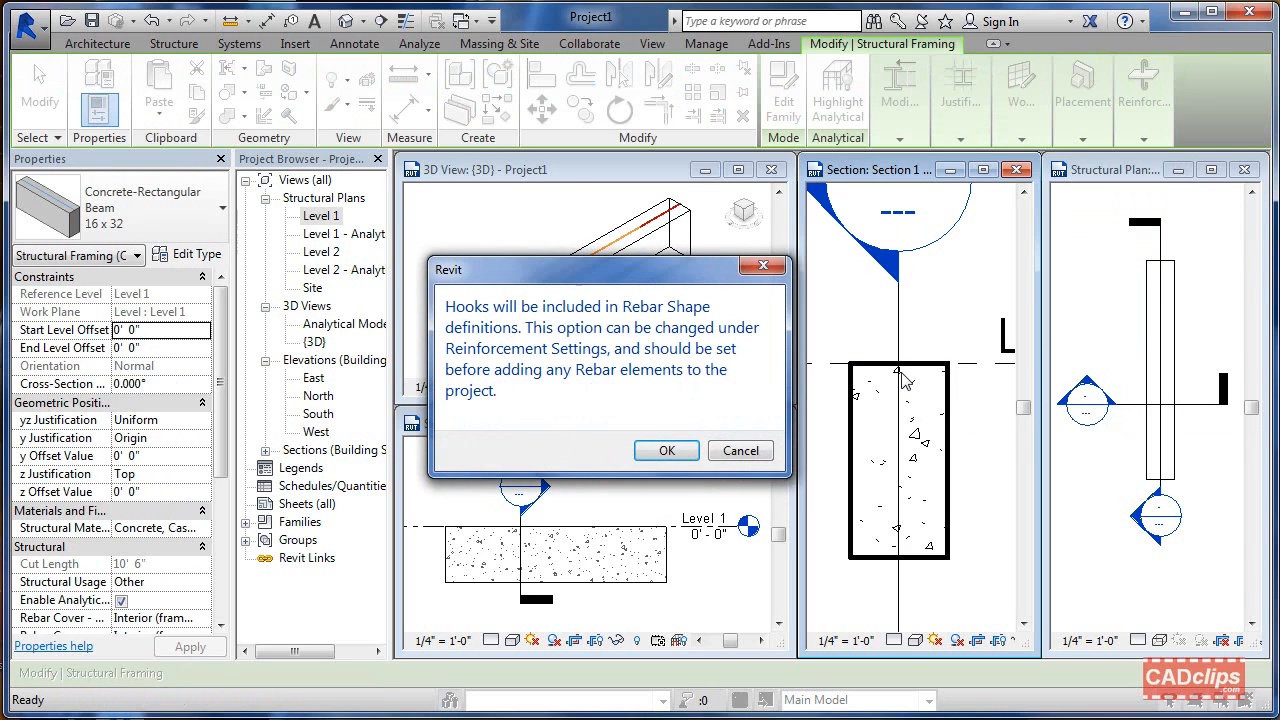
click(666, 450)
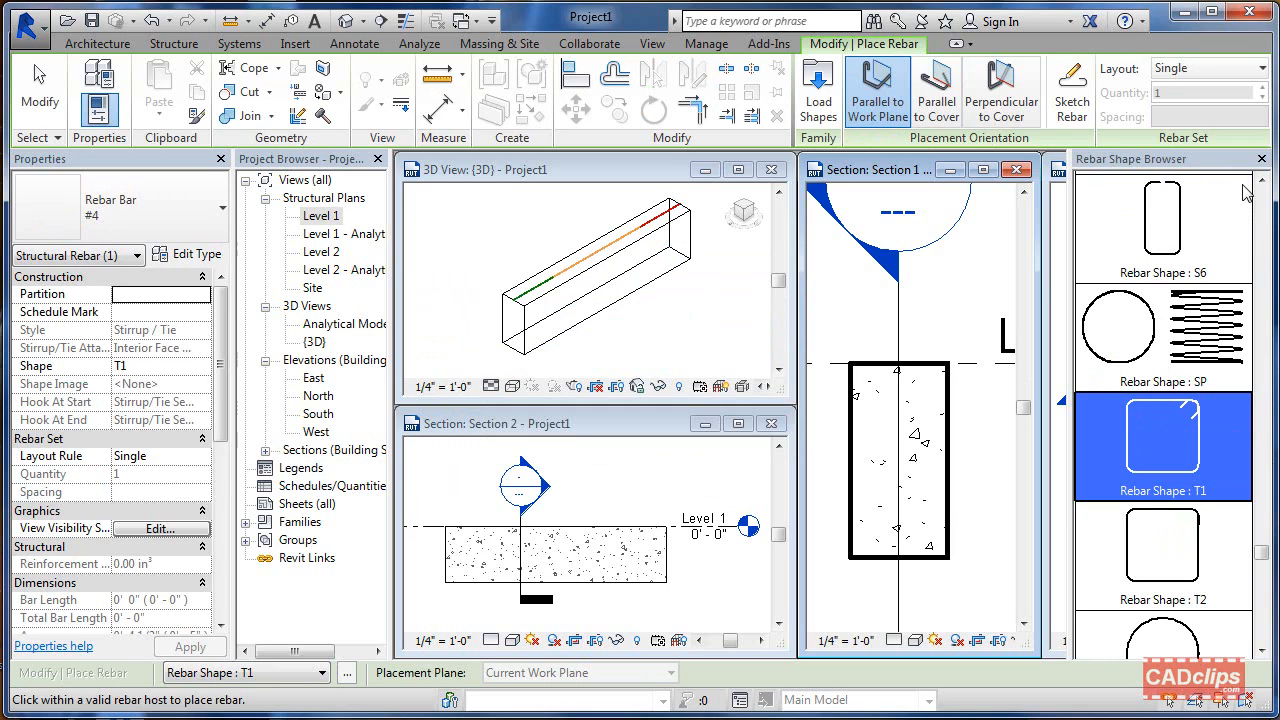
Configure the rebar as straight shape 00, oriented perpendicular to cover, with a fixed-number layout of 3 bars.
drag(1262, 551, 1264, 185)
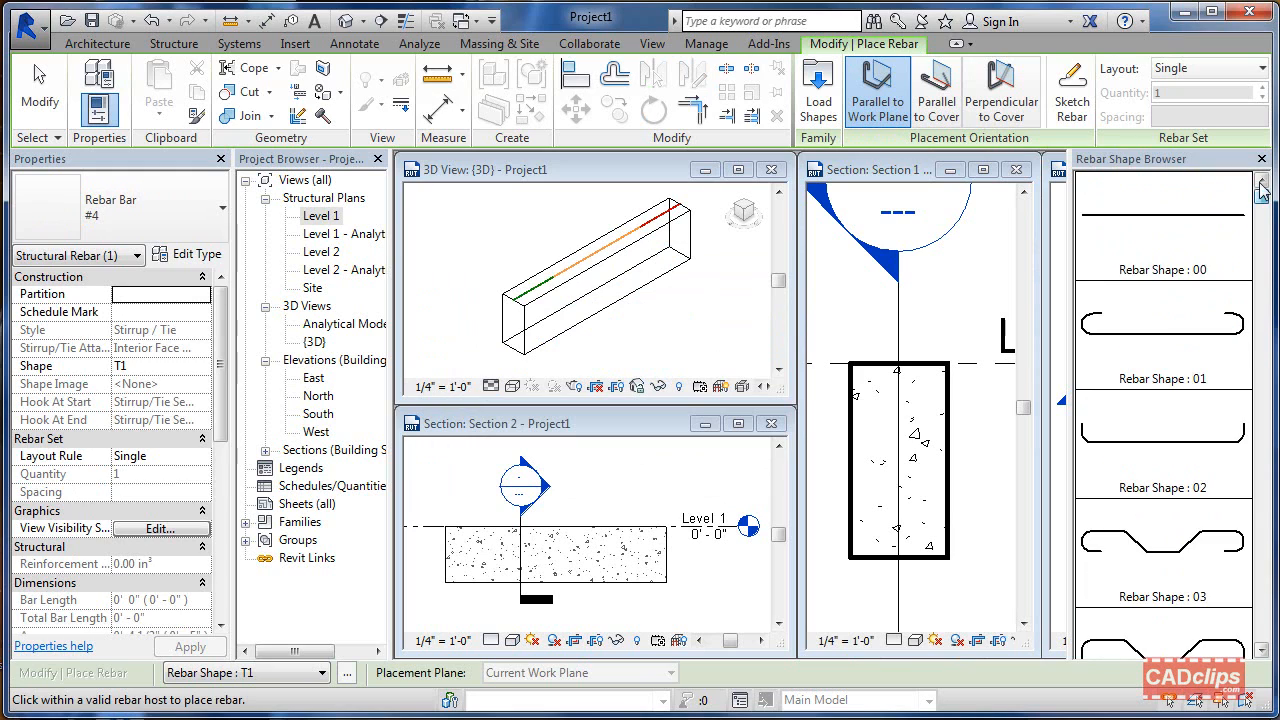
click(1178, 222)
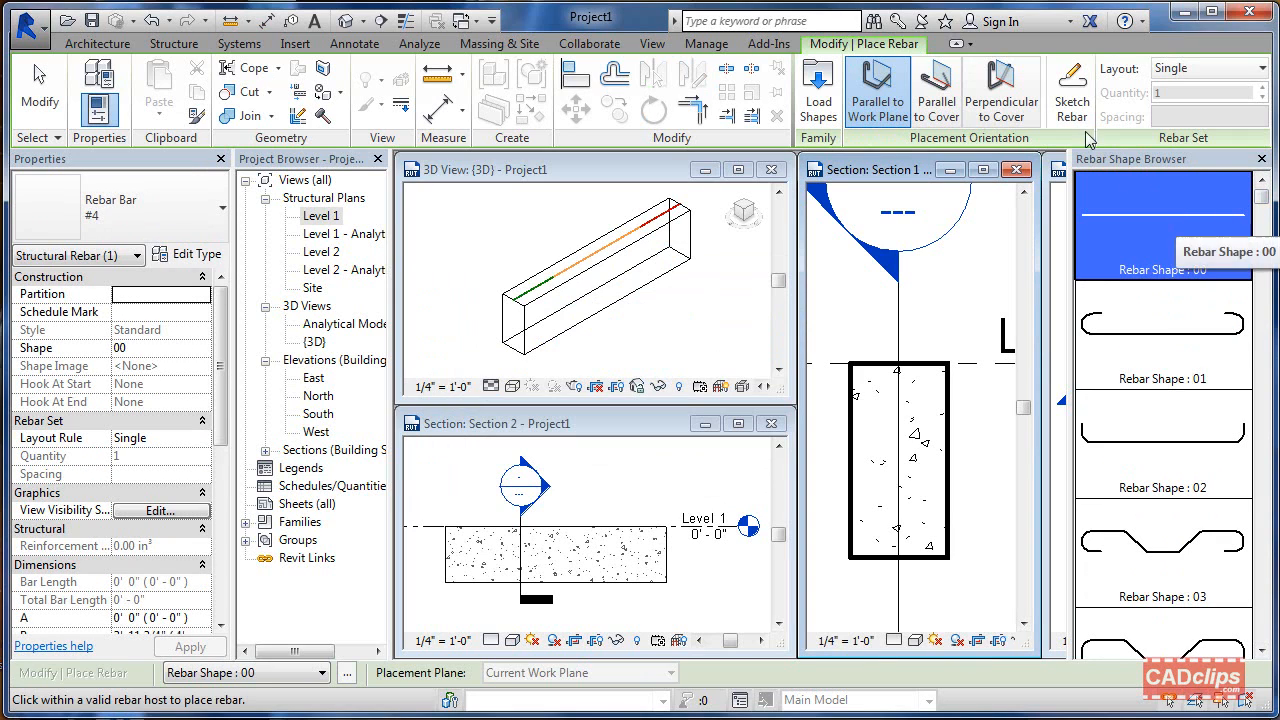
click(1001, 95)
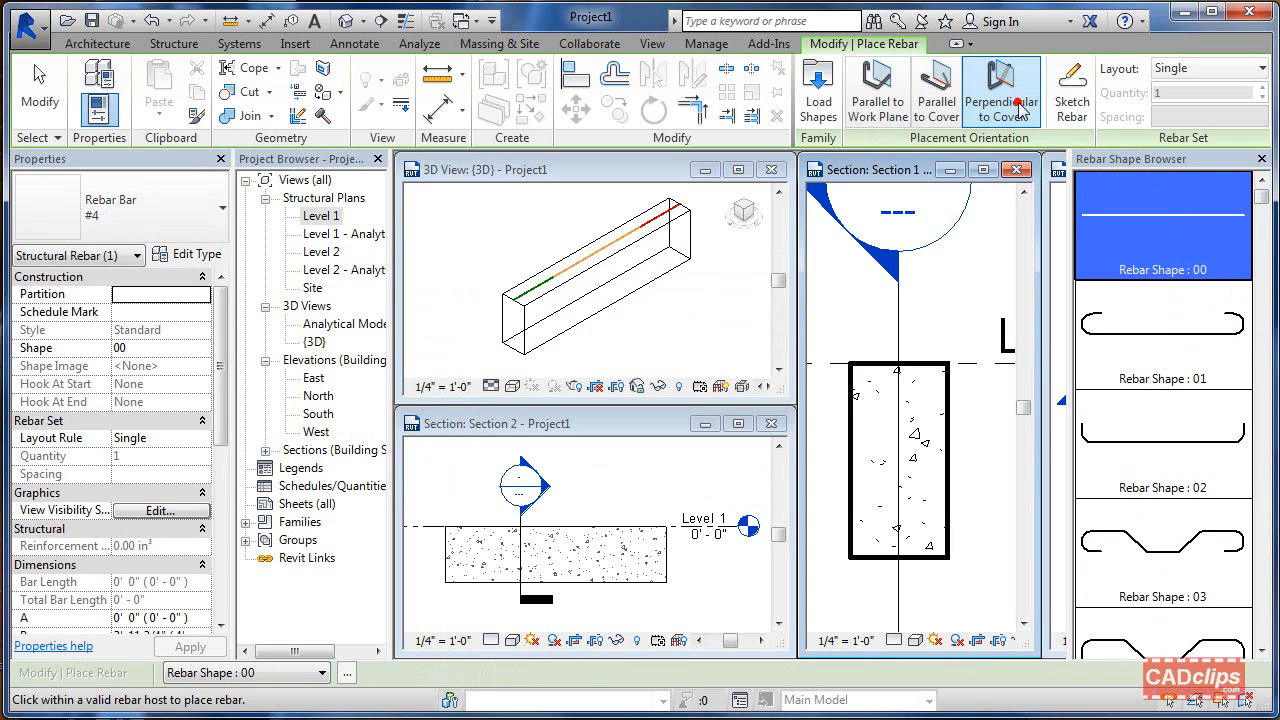
click(1263, 68)
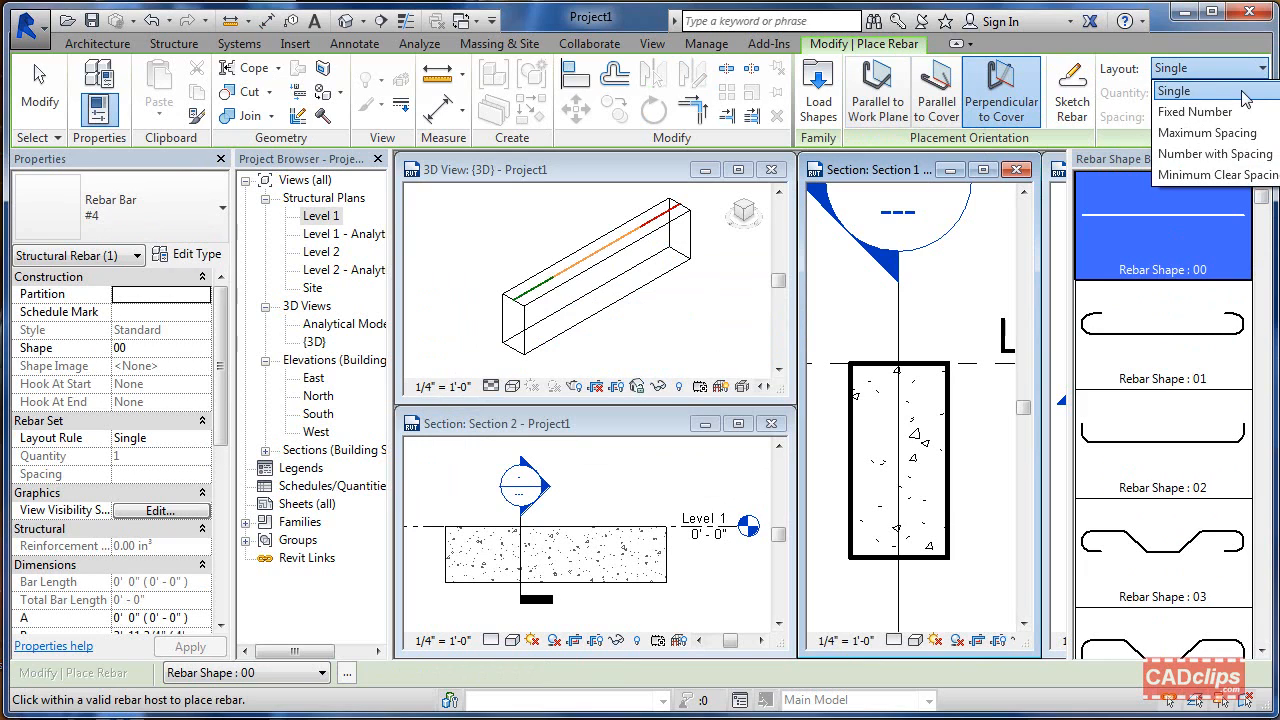
click(1215, 111)
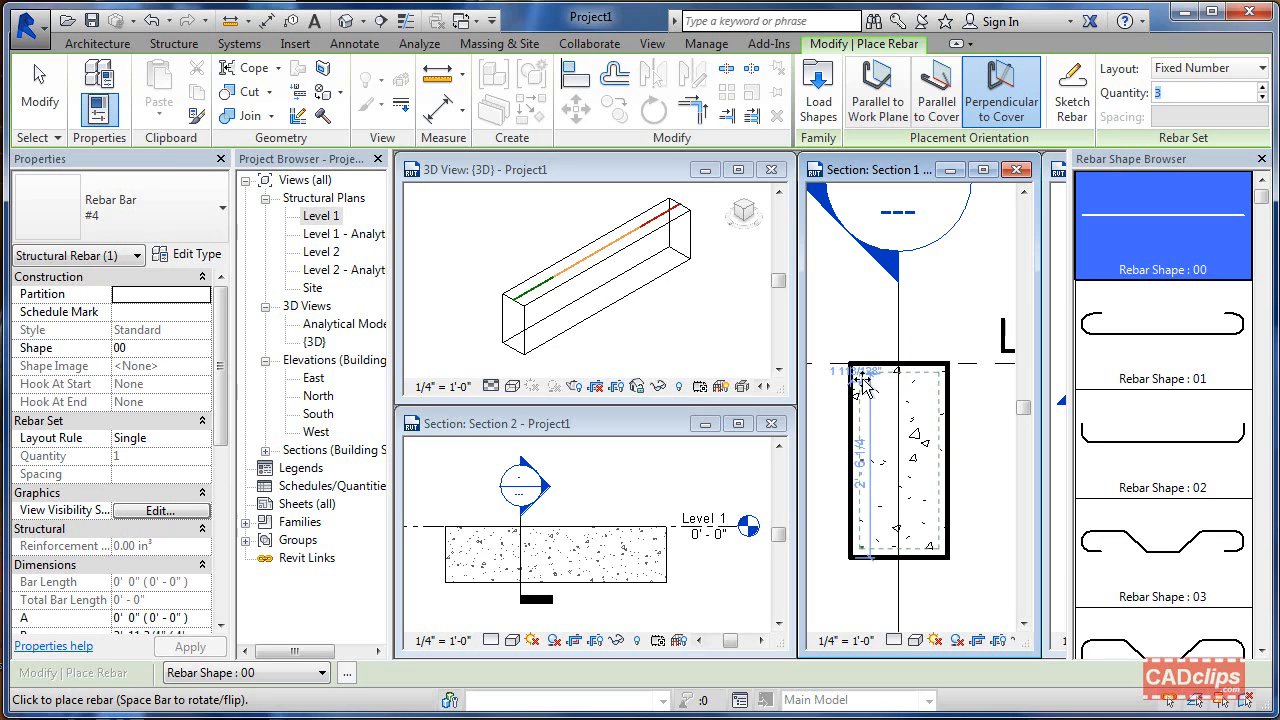
Set the bar type to #8 and place one three-bar set along each vertical side of the beam section.
click(166, 224)
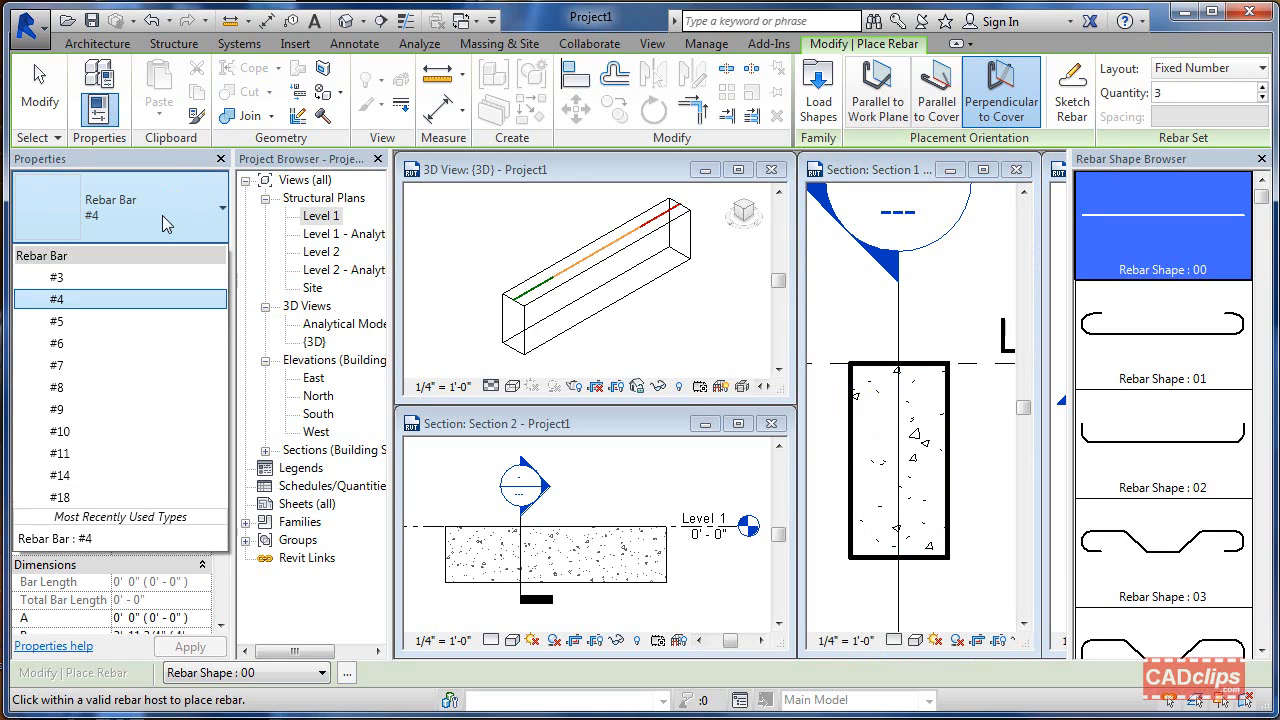
click(60, 387)
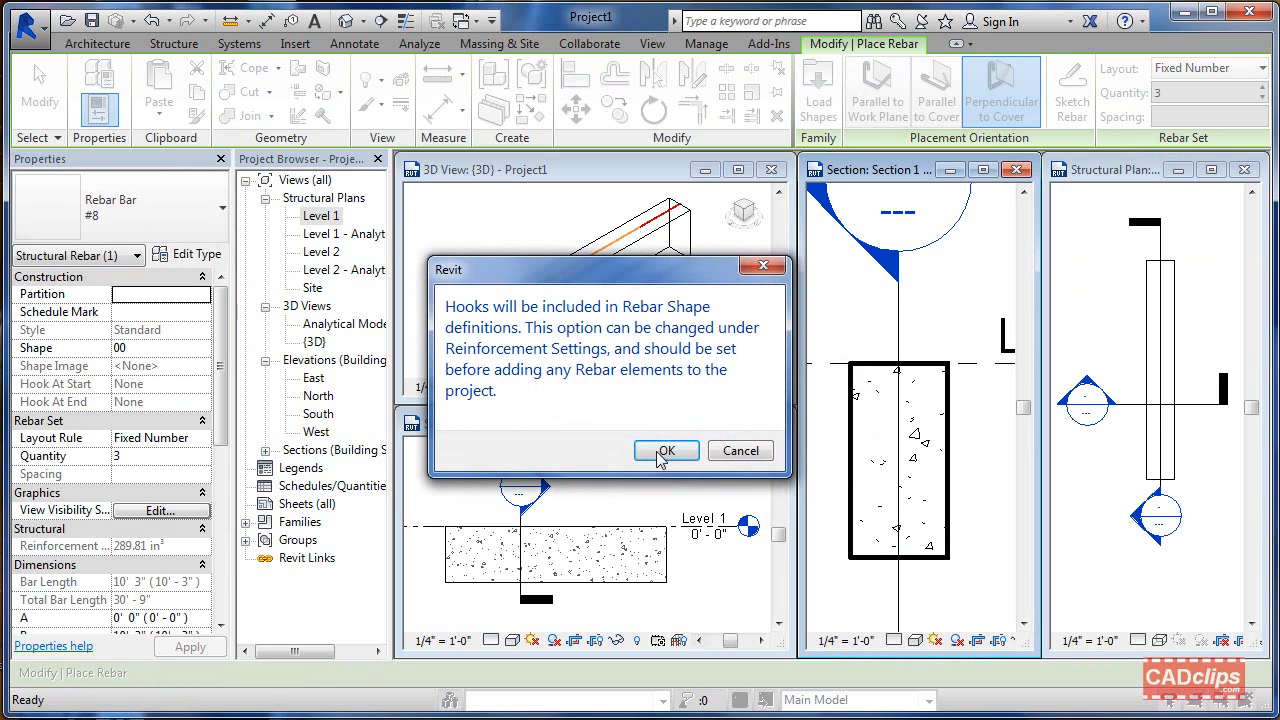
click(664, 451)
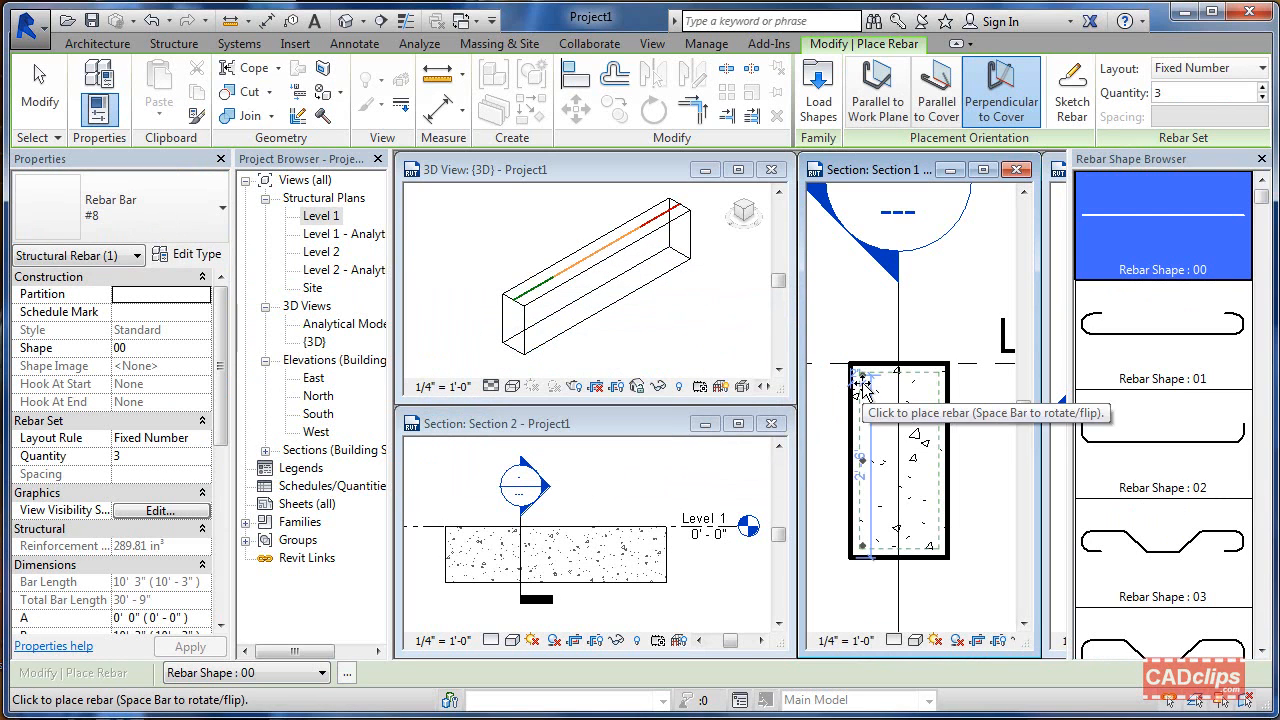
click(862, 388)
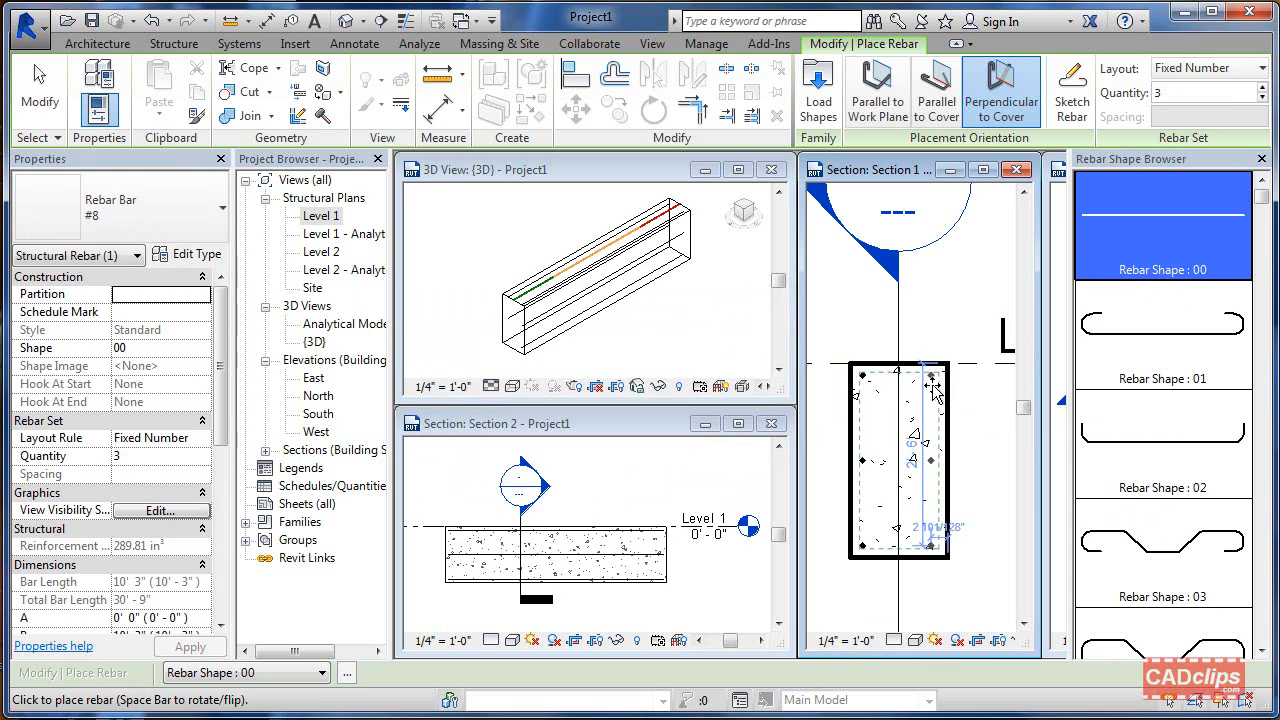
click(933, 390)
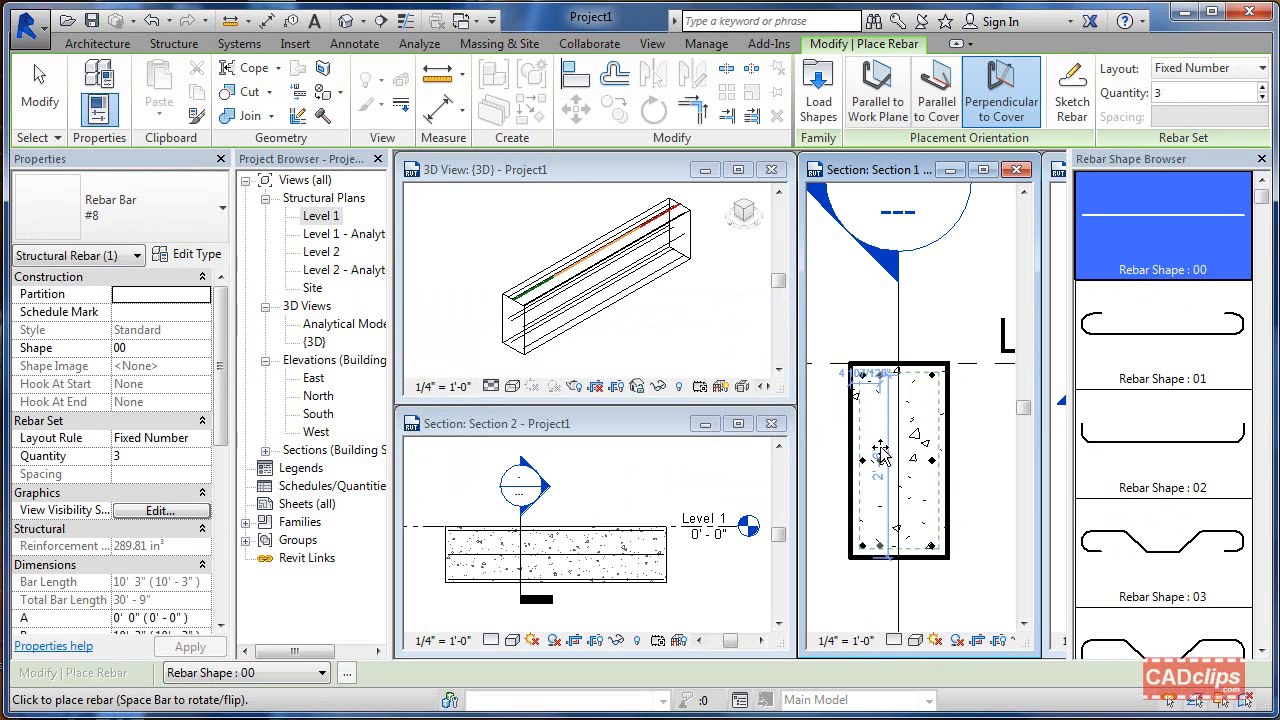
key(Escape)
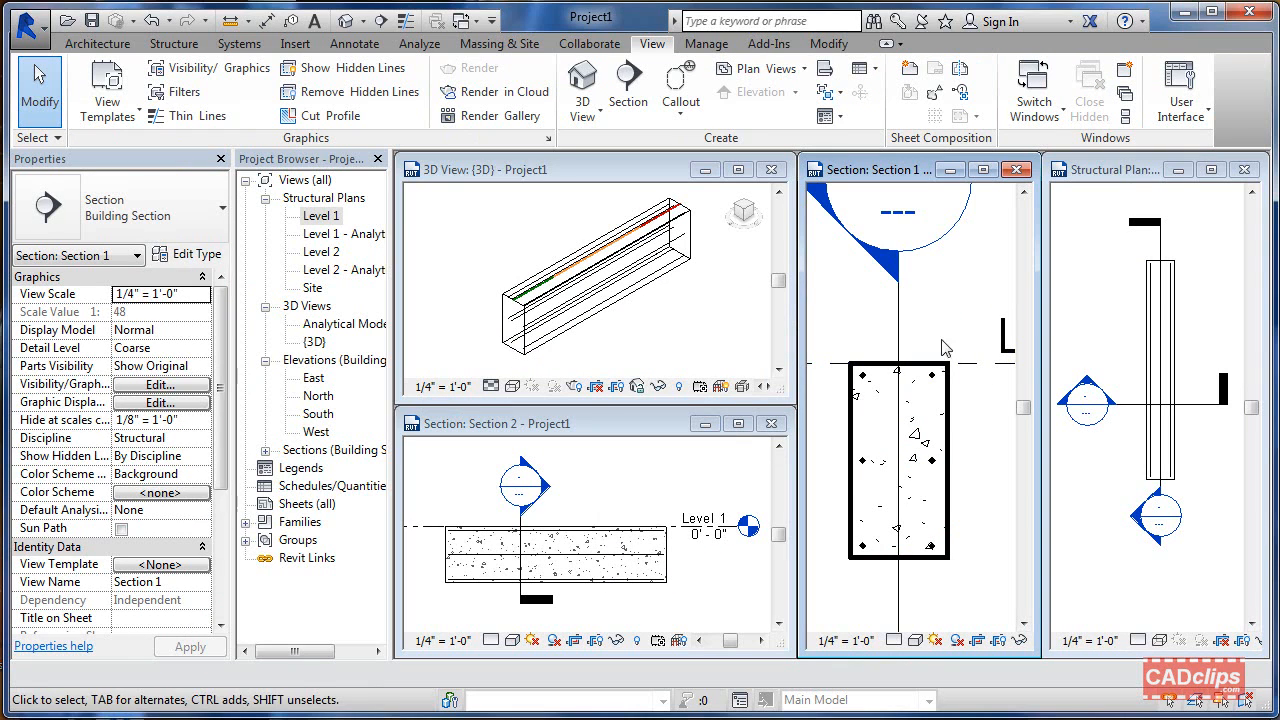
Place a single #8 stirrup of shape T1 in the beam section, oriented parallel to the work plane.
click(942, 372)
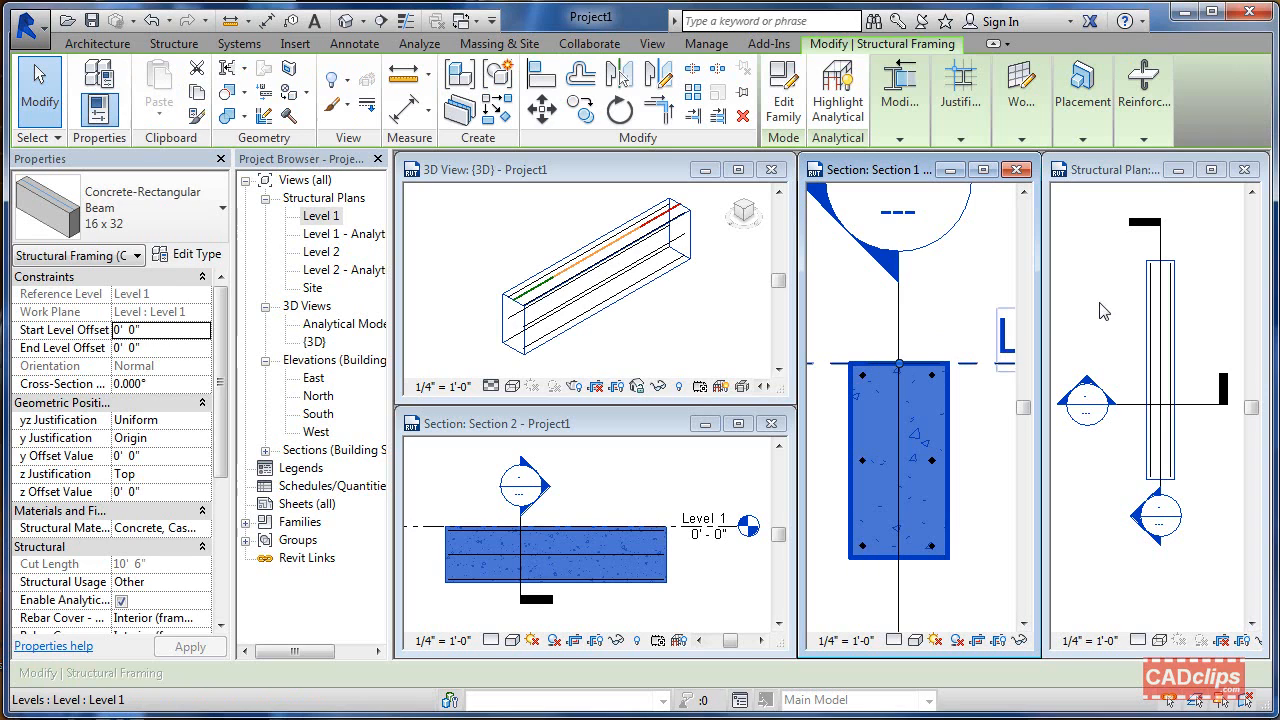
click(1143, 140)
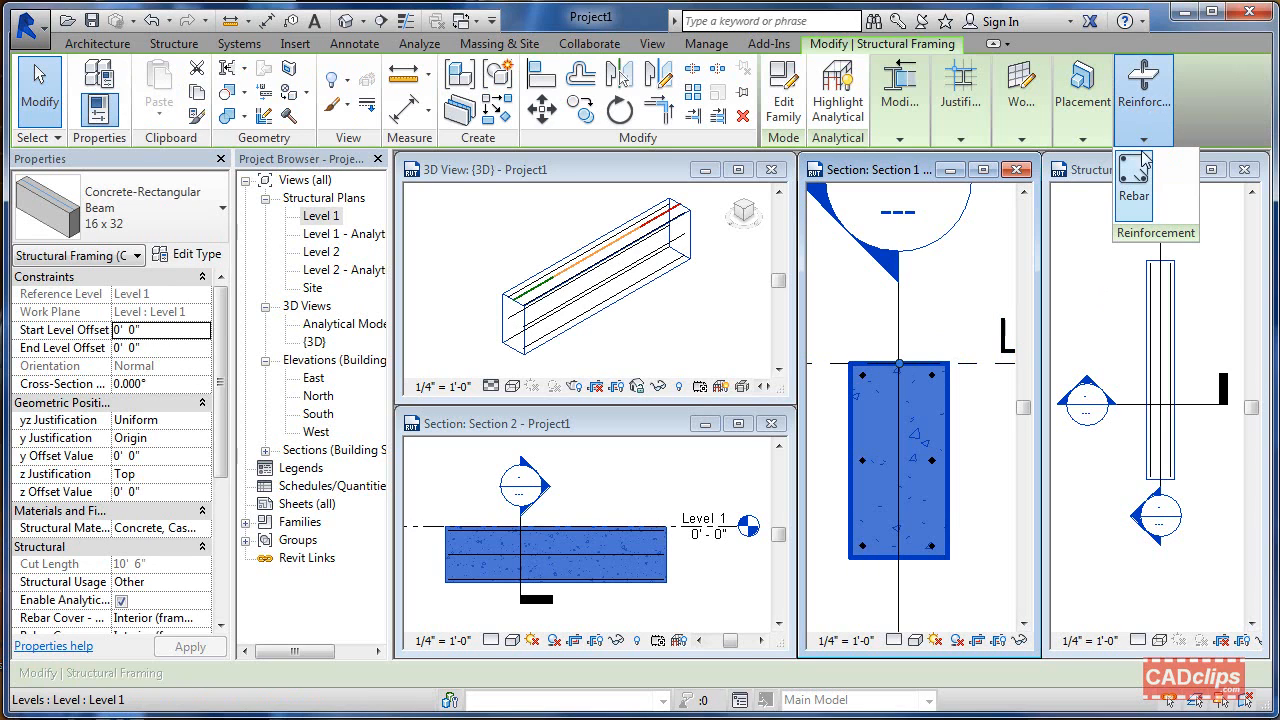
click(1140, 168)
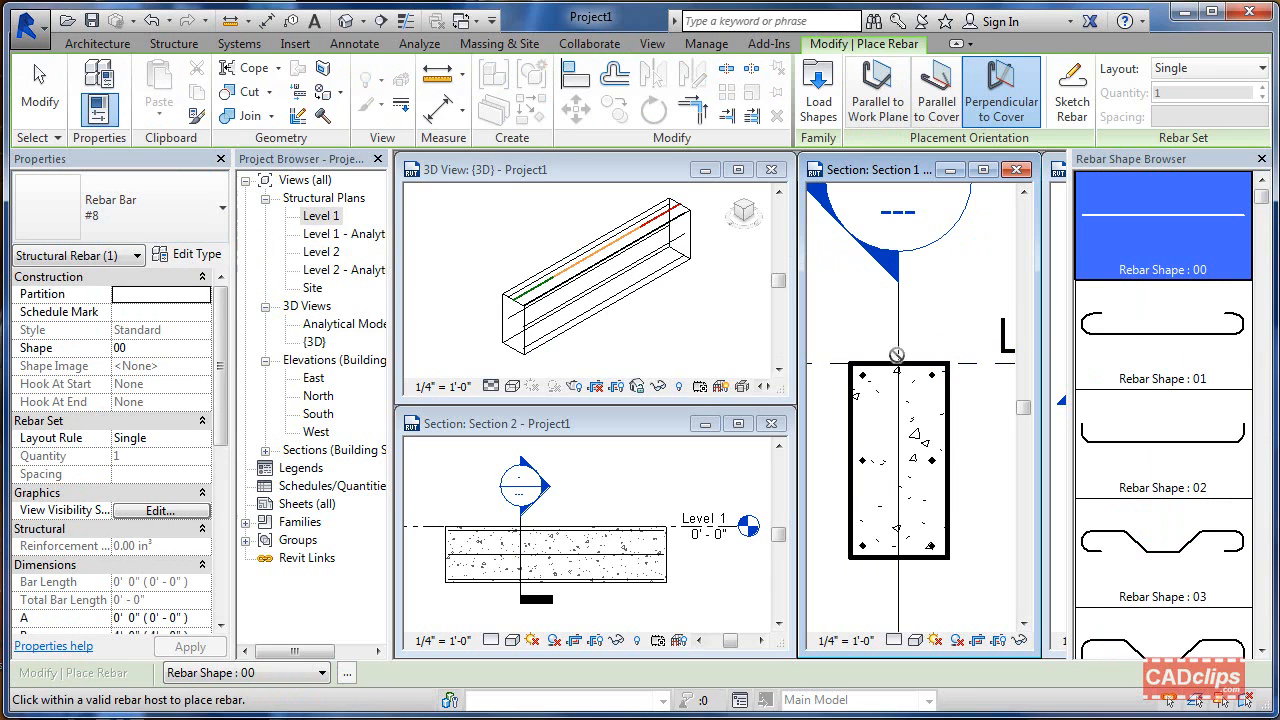
drag(1262, 203, 1263, 557)
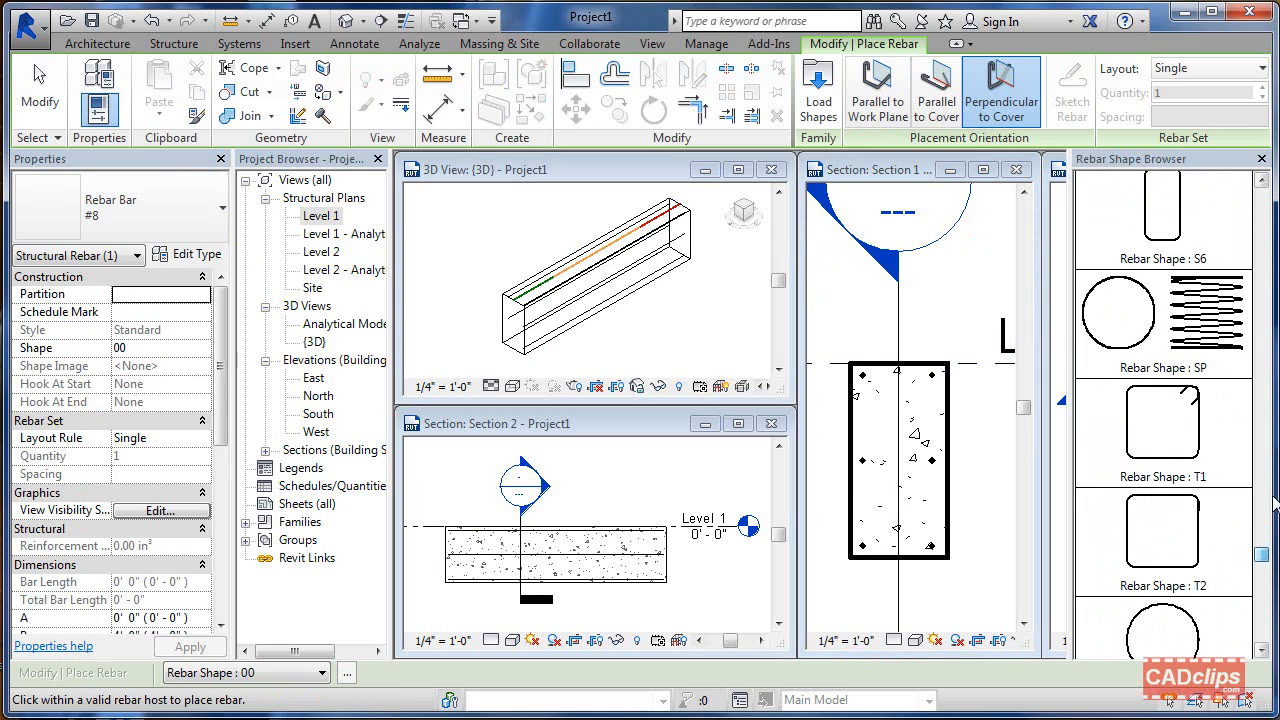
click(1185, 438)
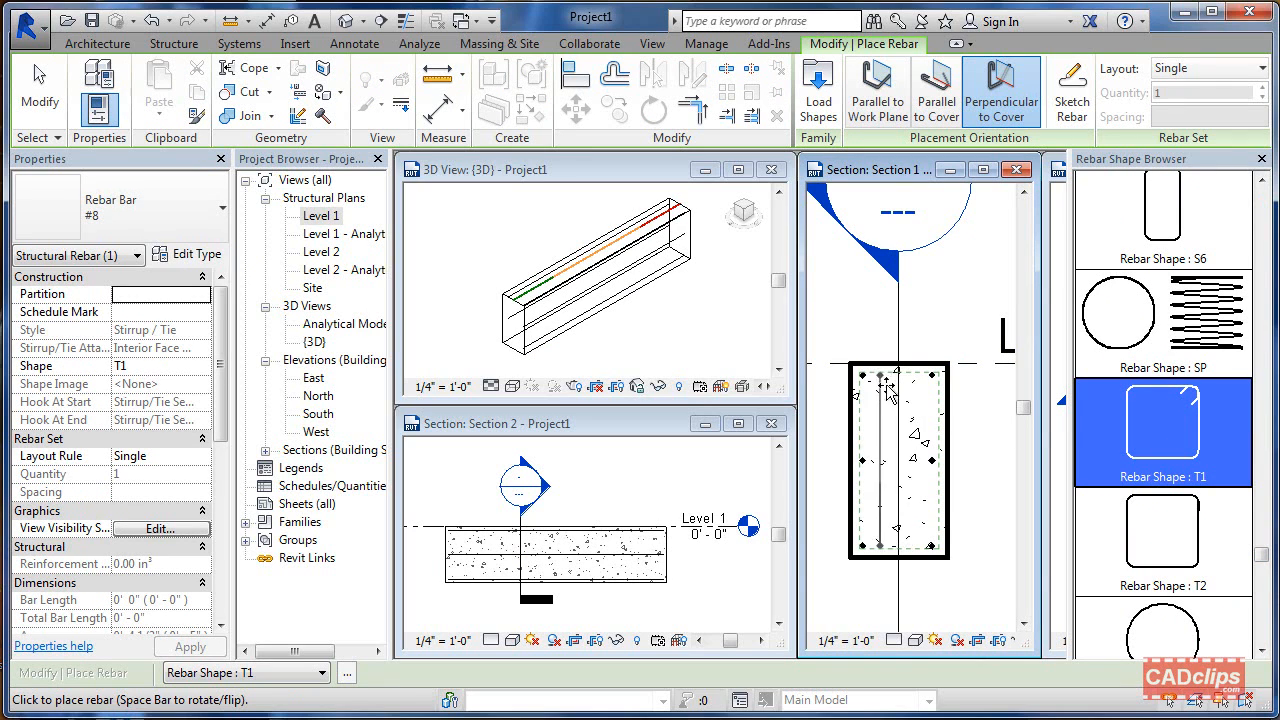
click(880, 90)
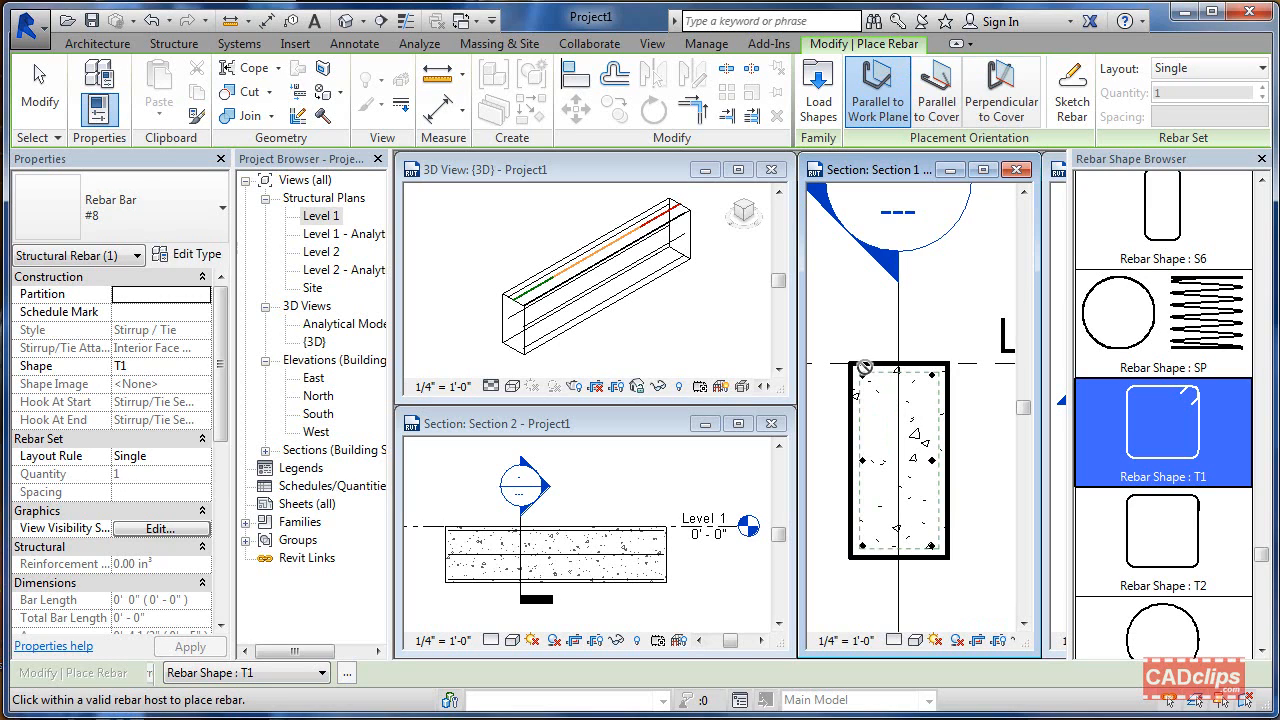
click(940, 465)
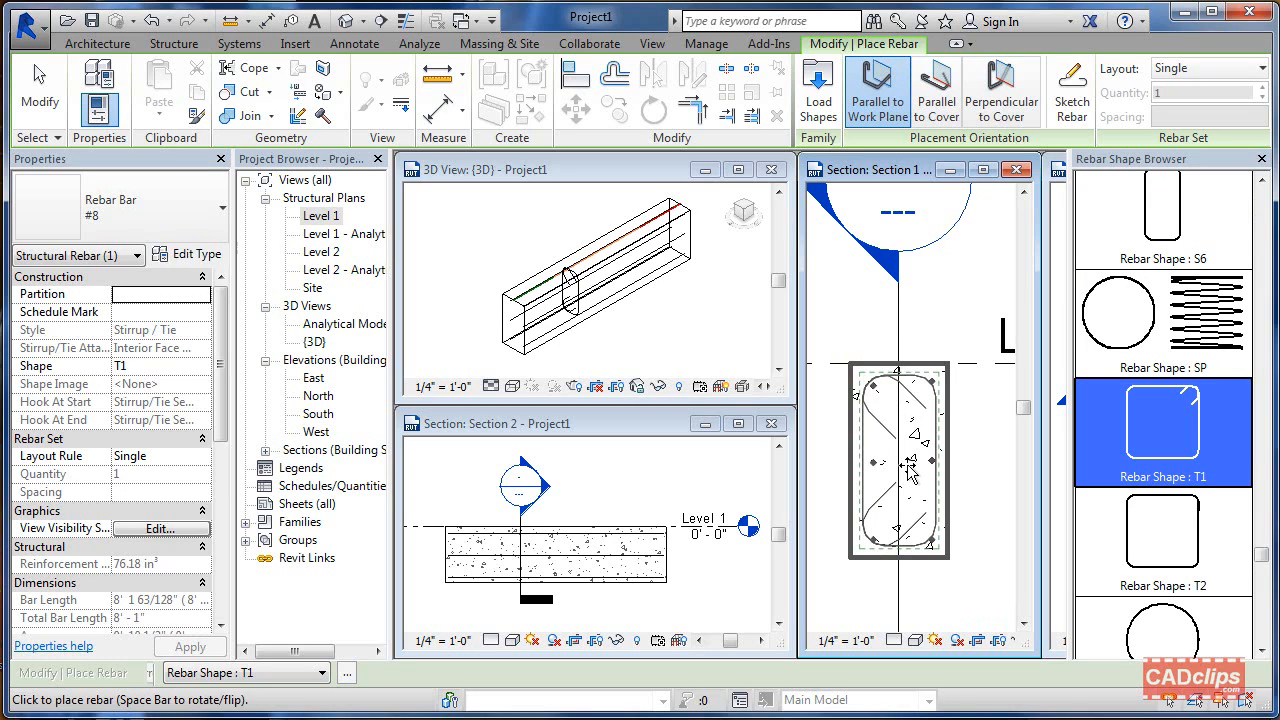
click(43, 104)
Nudge the right-hand bar set inward from the stirrup and lower its upper end level with the left set's top bar.
scroll(945, 405, up, 3)
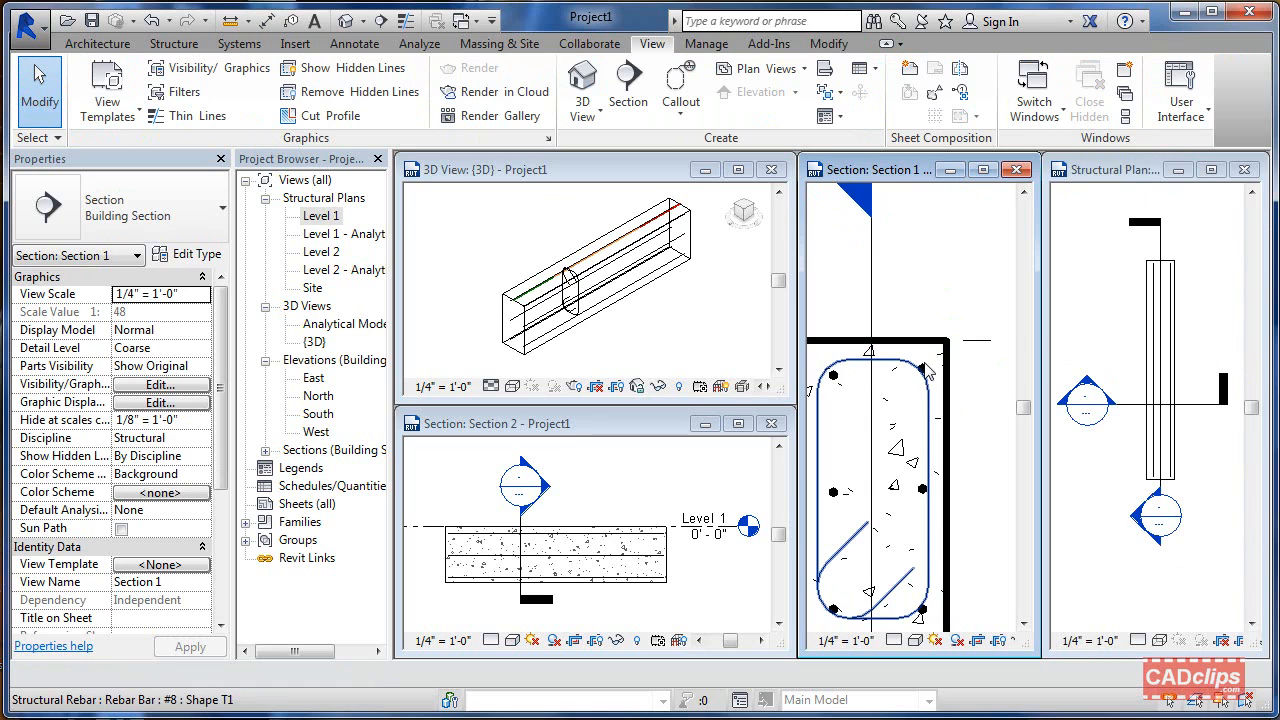
click(929, 372)
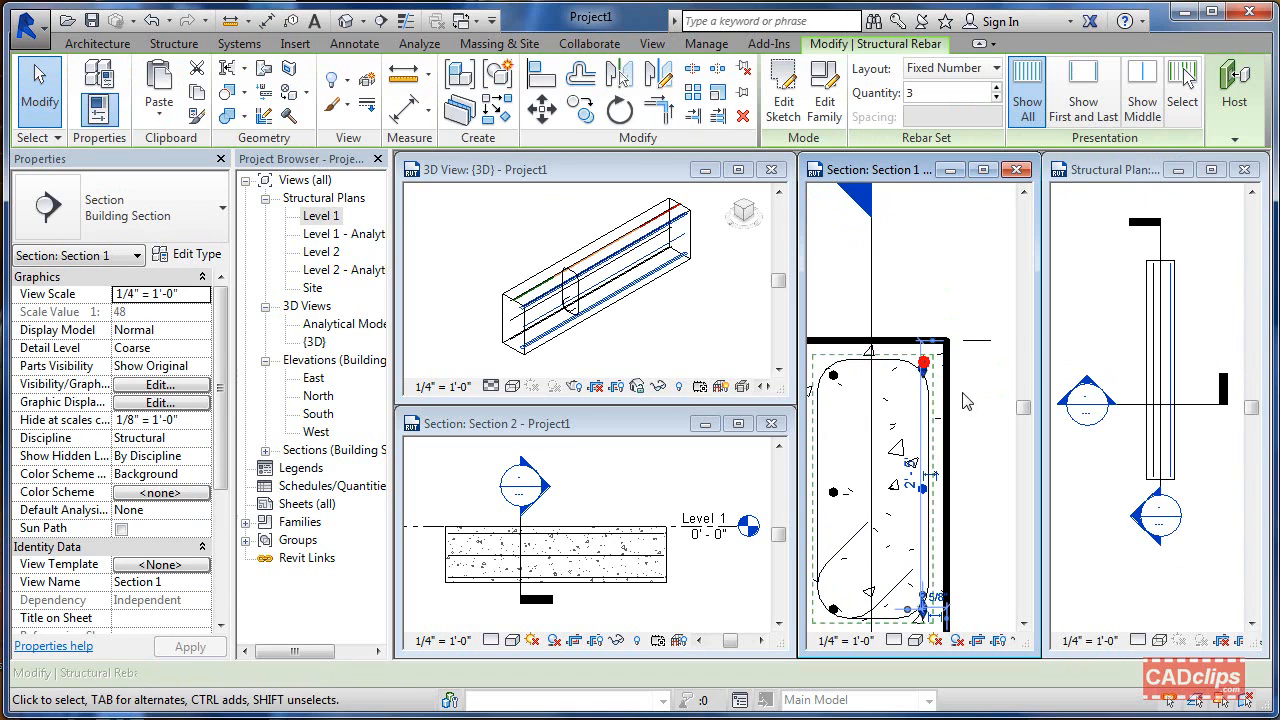
key(Left)
key(Left)
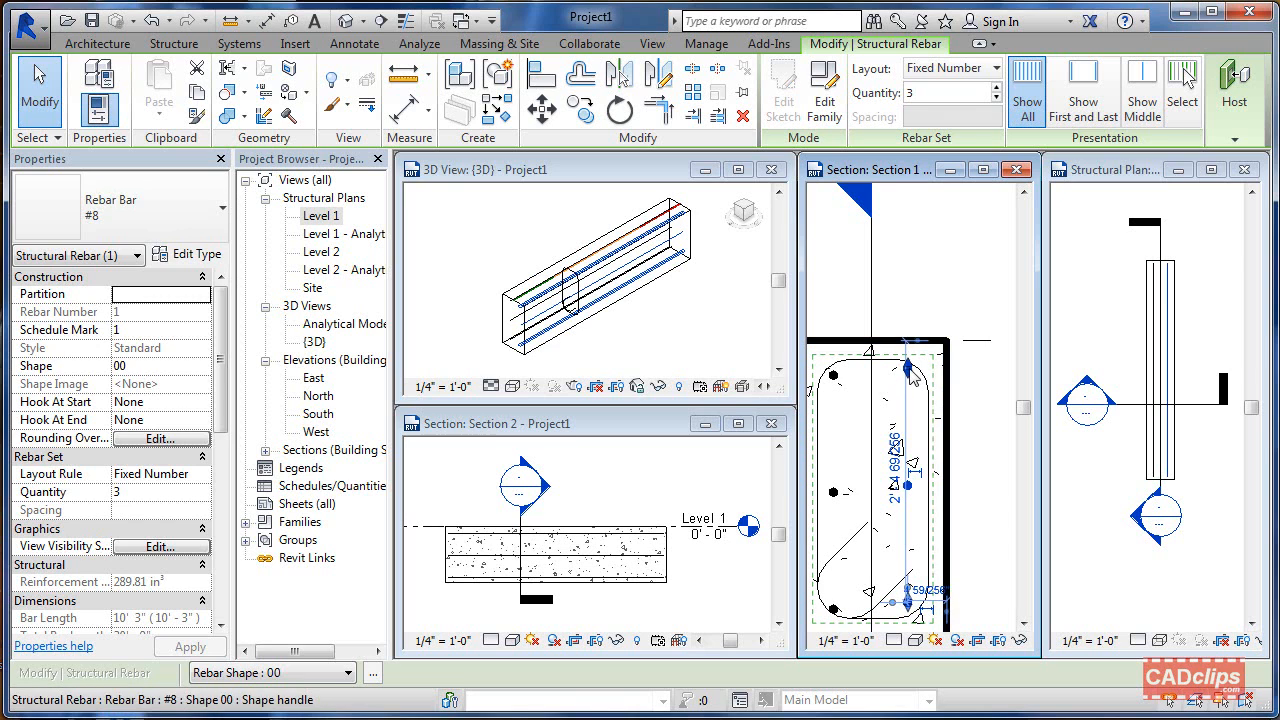
drag(908, 371, 915, 391)
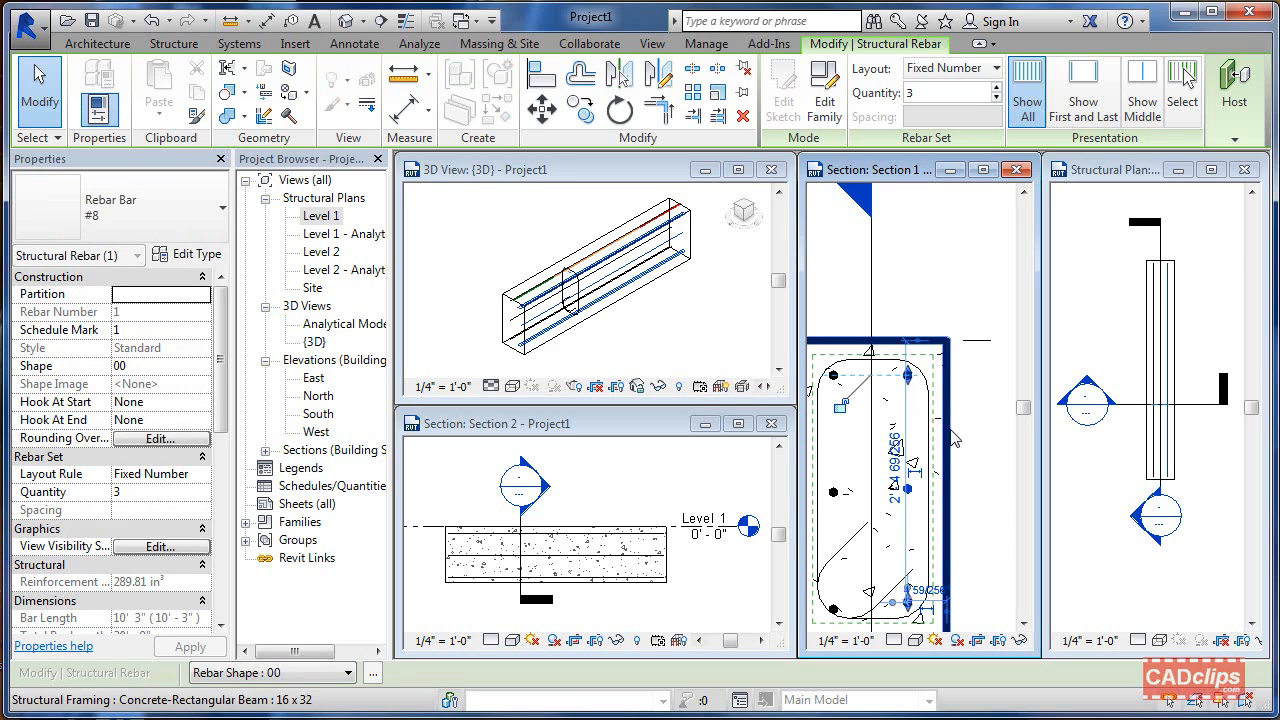
click(981, 412)
Change the T1 stirrup's bar type to #6.
scroll(980, 412, down, 1)
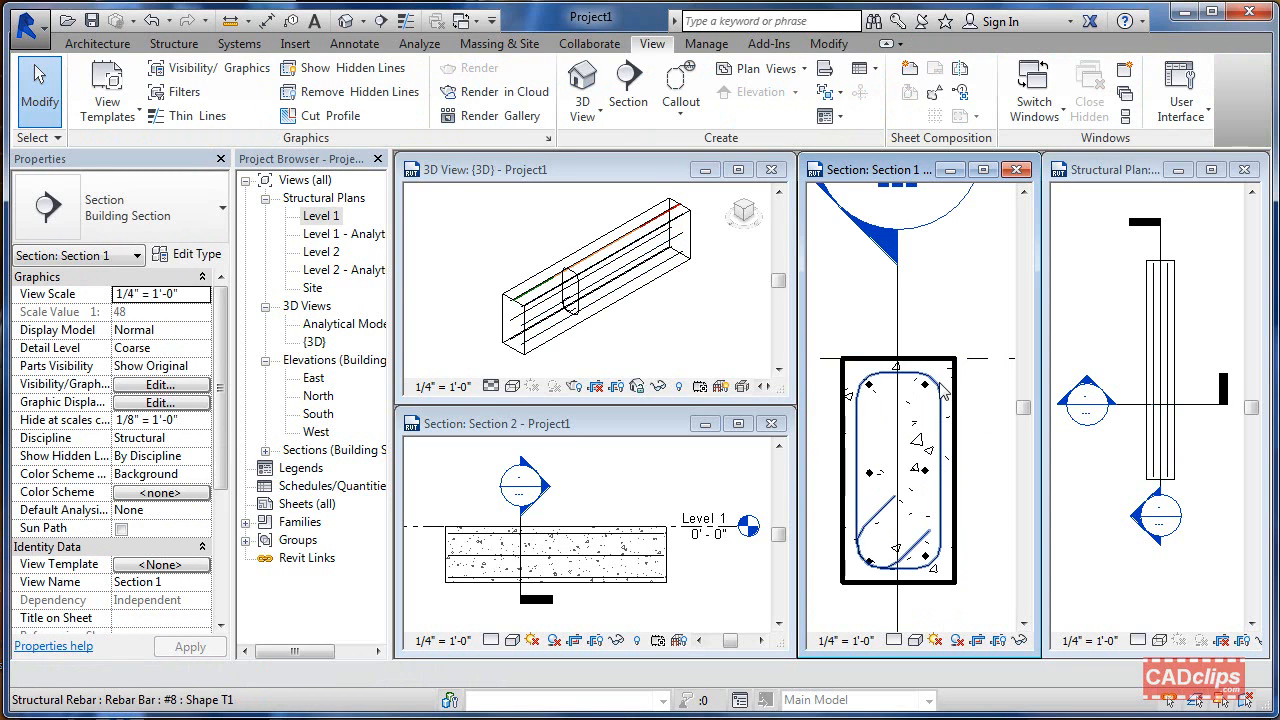
click(940, 395)
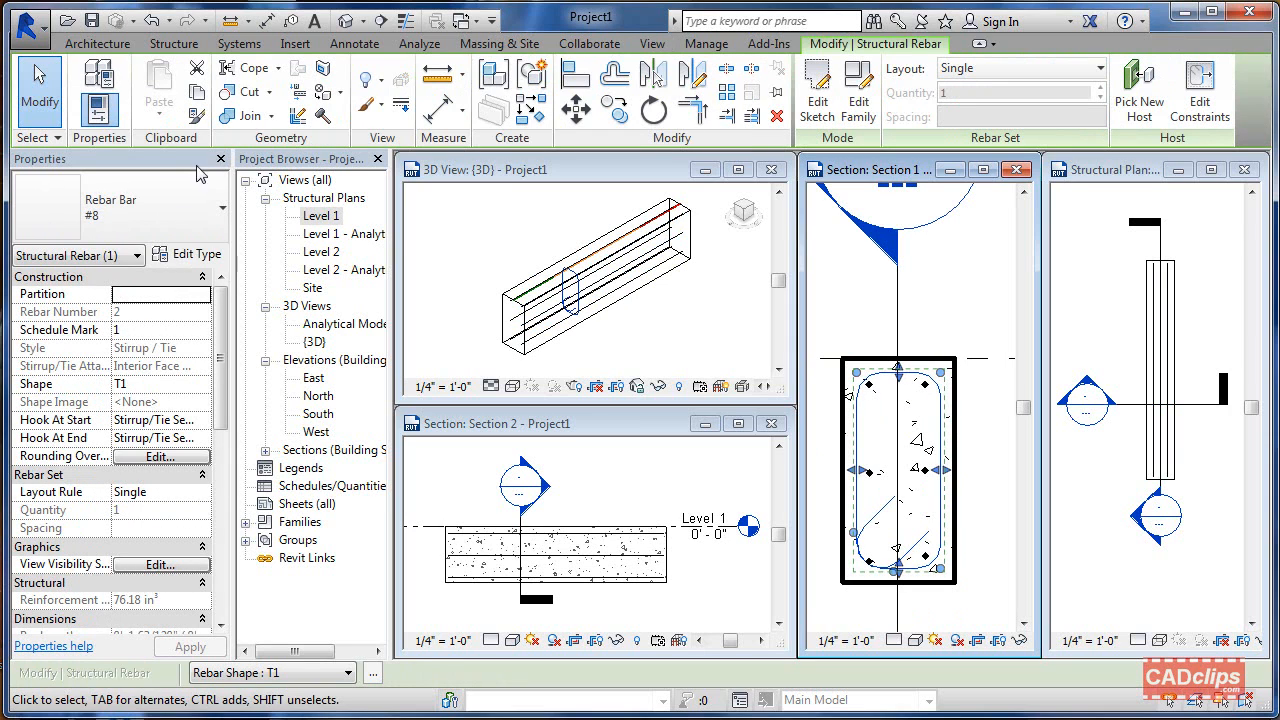
click(150, 205)
click(52, 346)
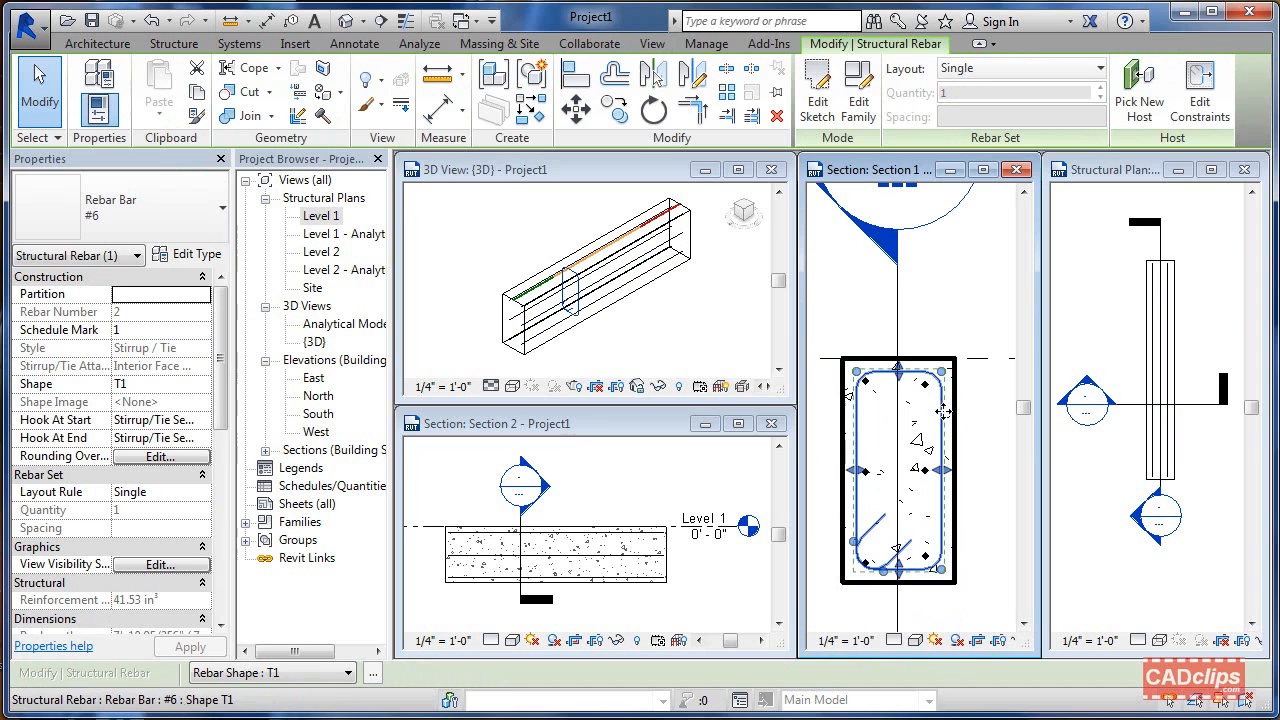
click(958, 540)
Nudge the right-hand #8 bar set down and slightly inward so its lowest bar sits level with the left set's lowest bar.
scroll(945, 536, up, 2)
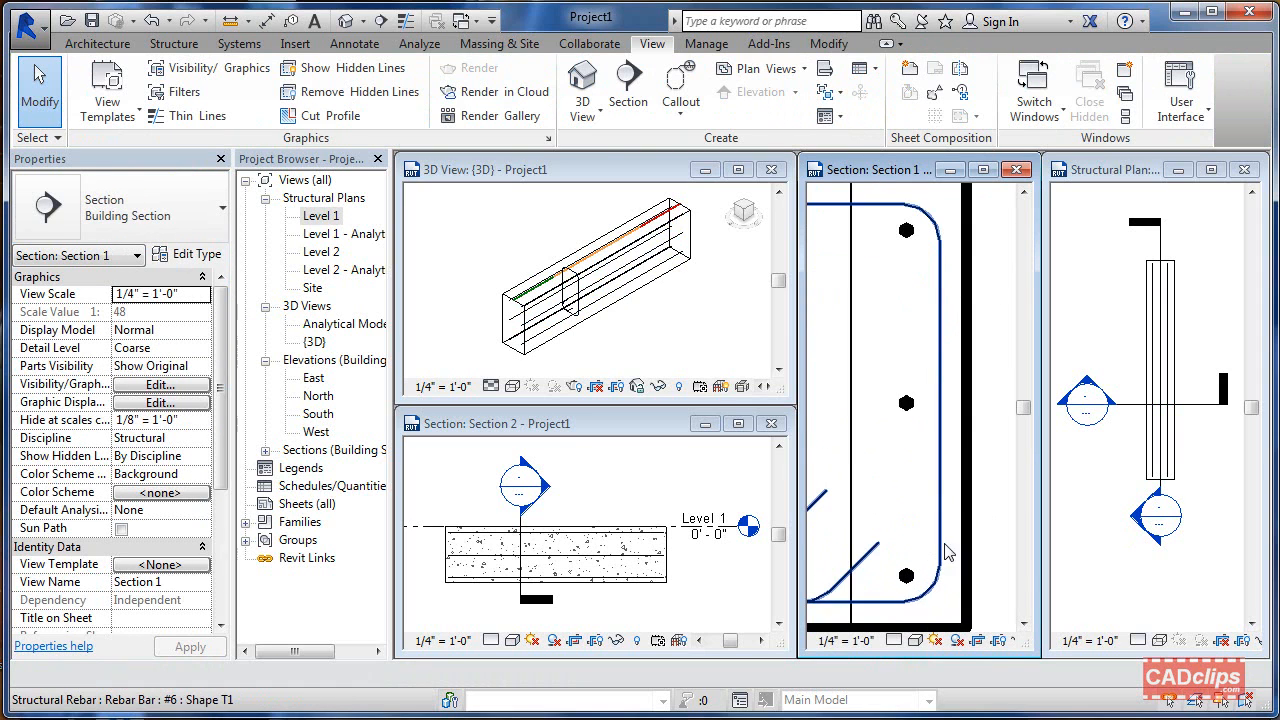
click(906, 577)
middle_drag(1010, 578, 1084, 530)
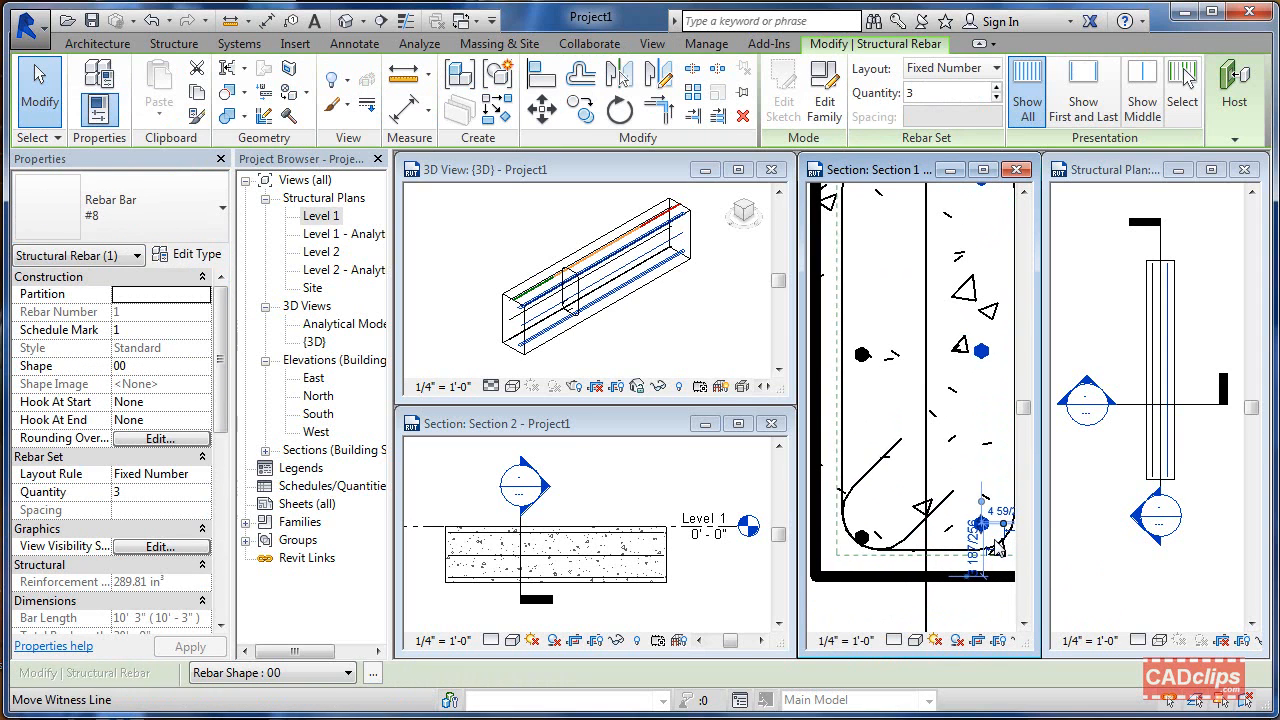
key(Down)
key(Down)
key(Down)
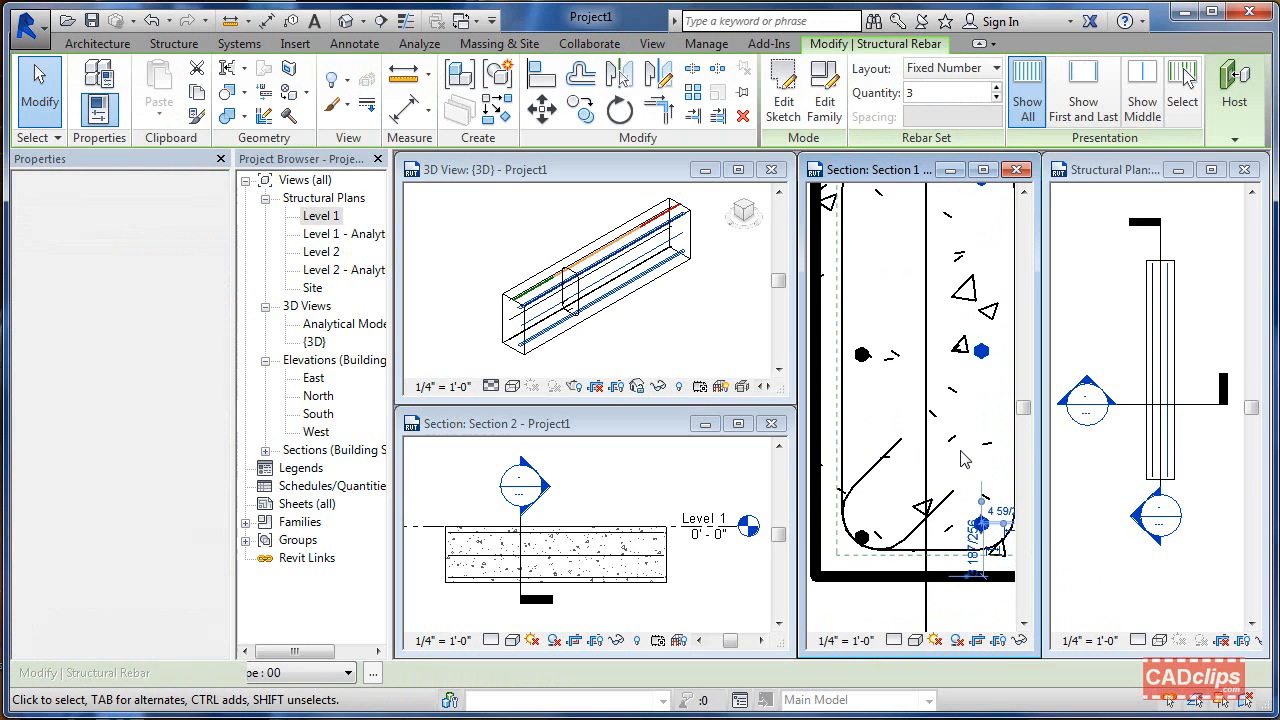
key(Left)
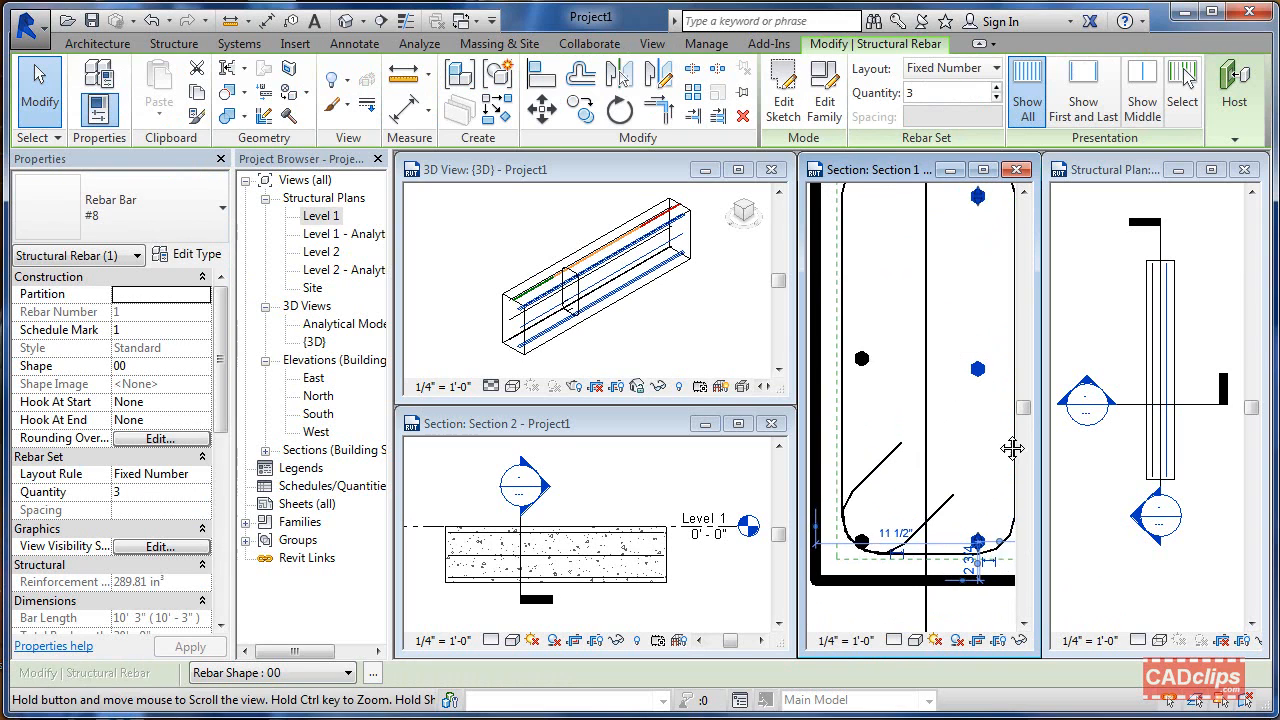
middle_drag(1011, 443, 995, 495)
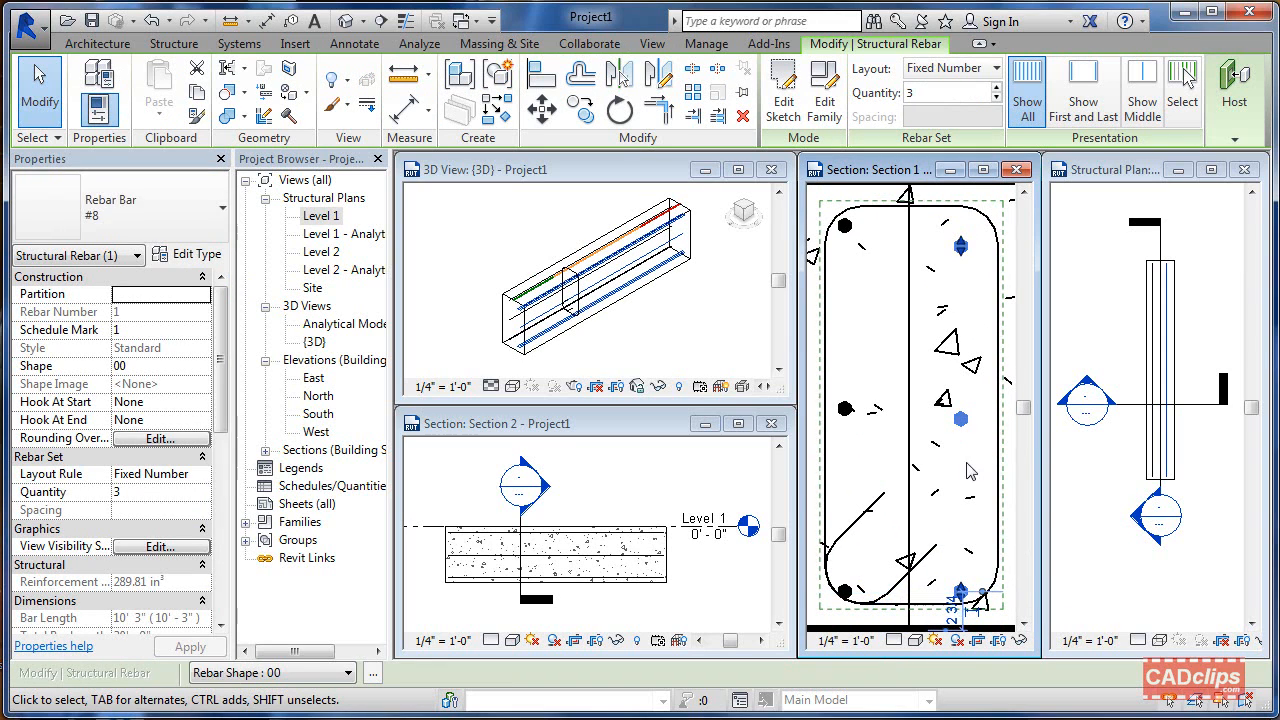
Raise the upper end of the right-hand #8 bar set level with the left set's top bar.
key(Escape)
click(959, 248)
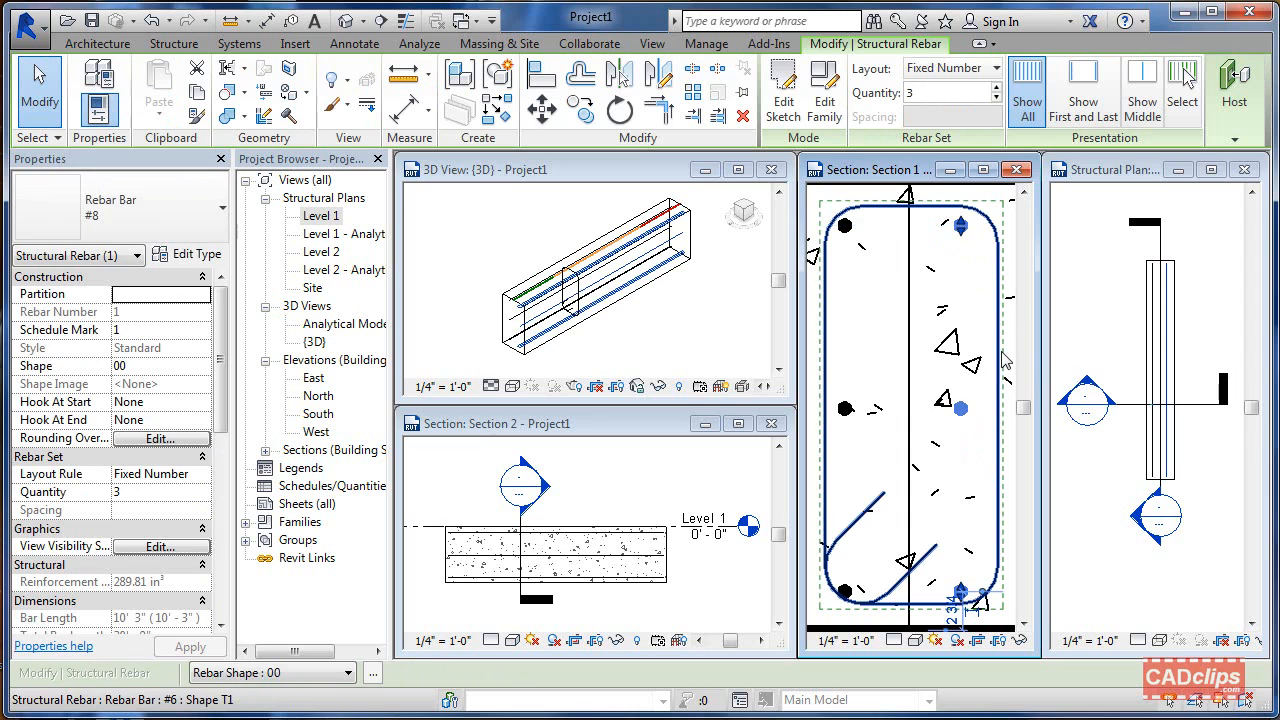
key(Escape)
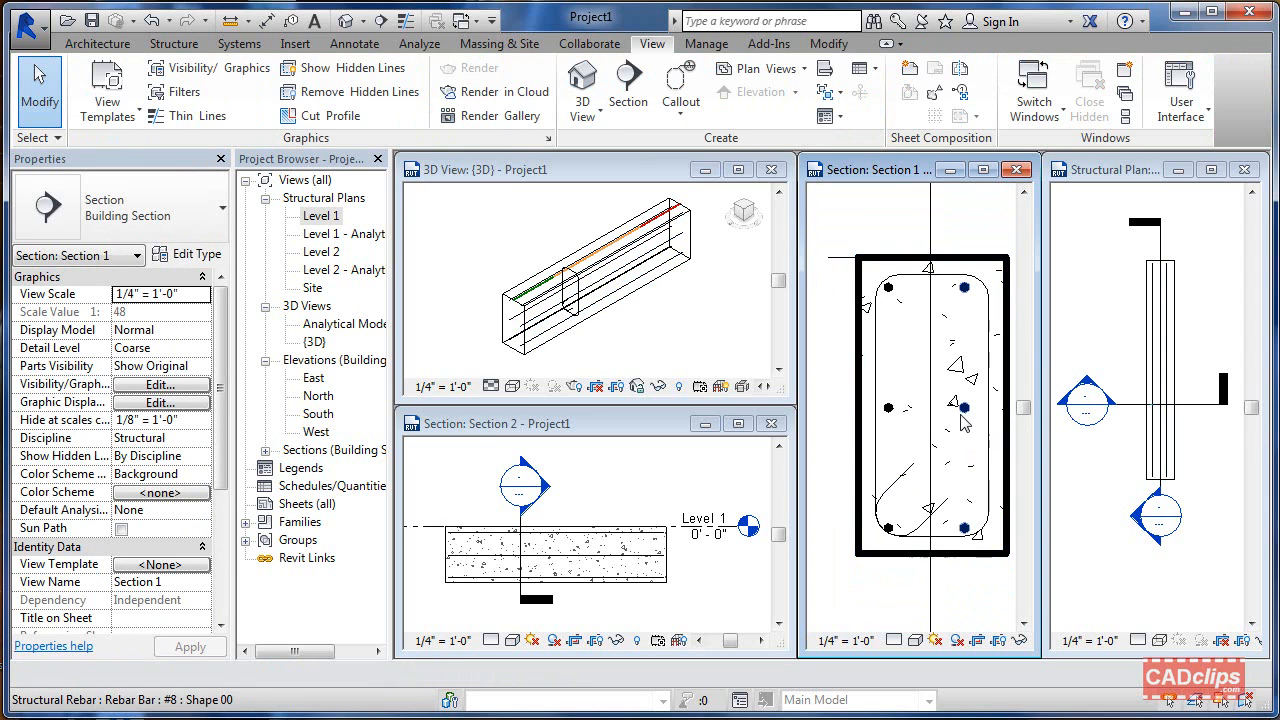
key(Tab)
click(968, 420)
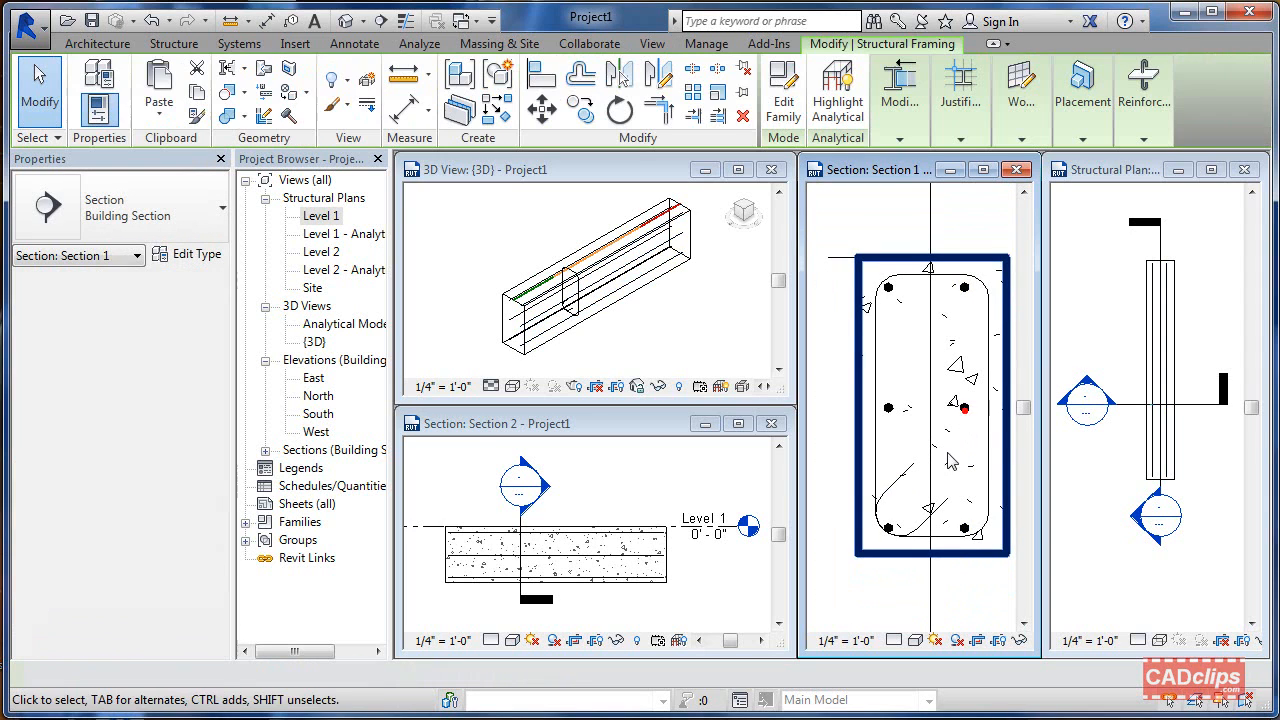
key(Escape)
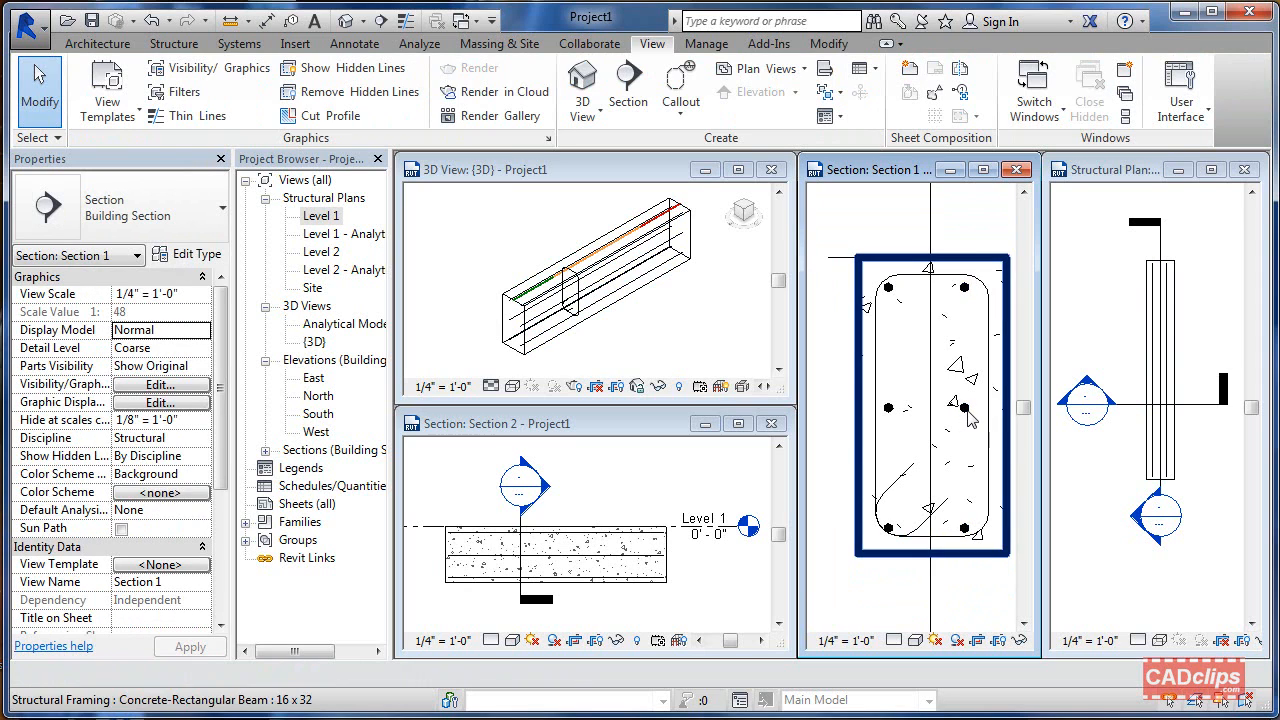
key(Tab)
click(958, 437)
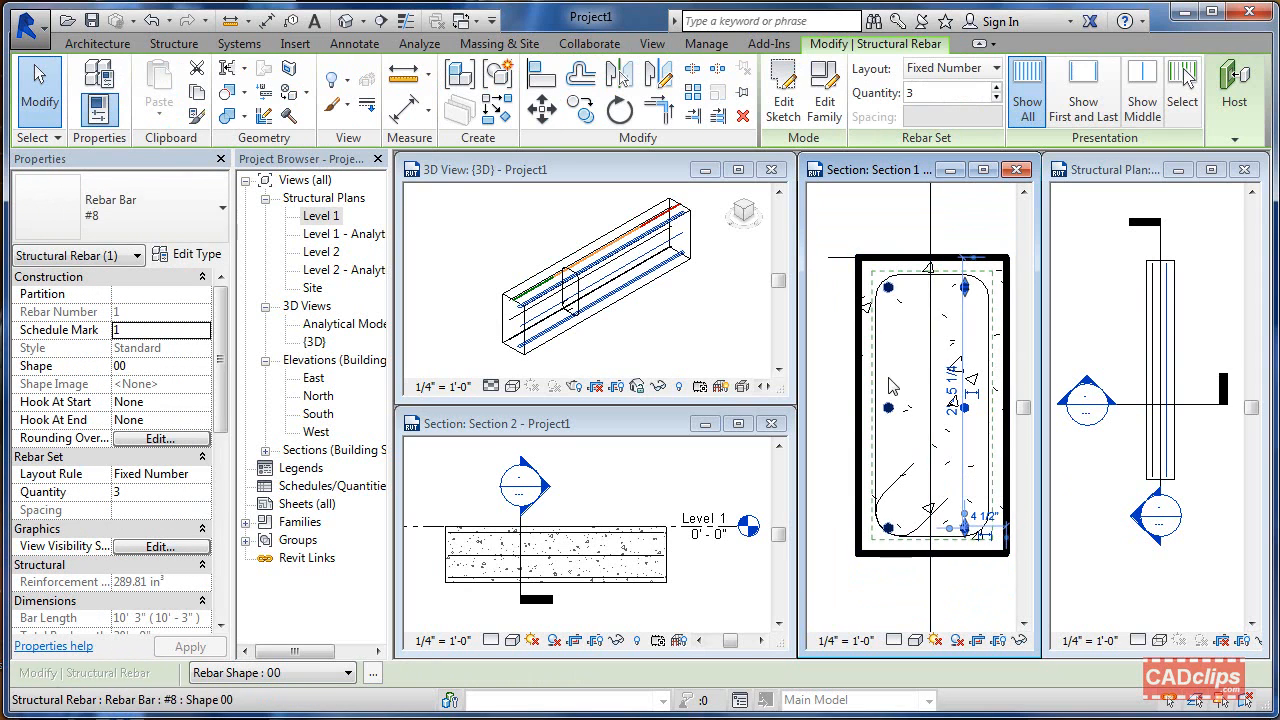
key(Escape)
scroll(1057, 402, down, 2)
click(1076, 427)
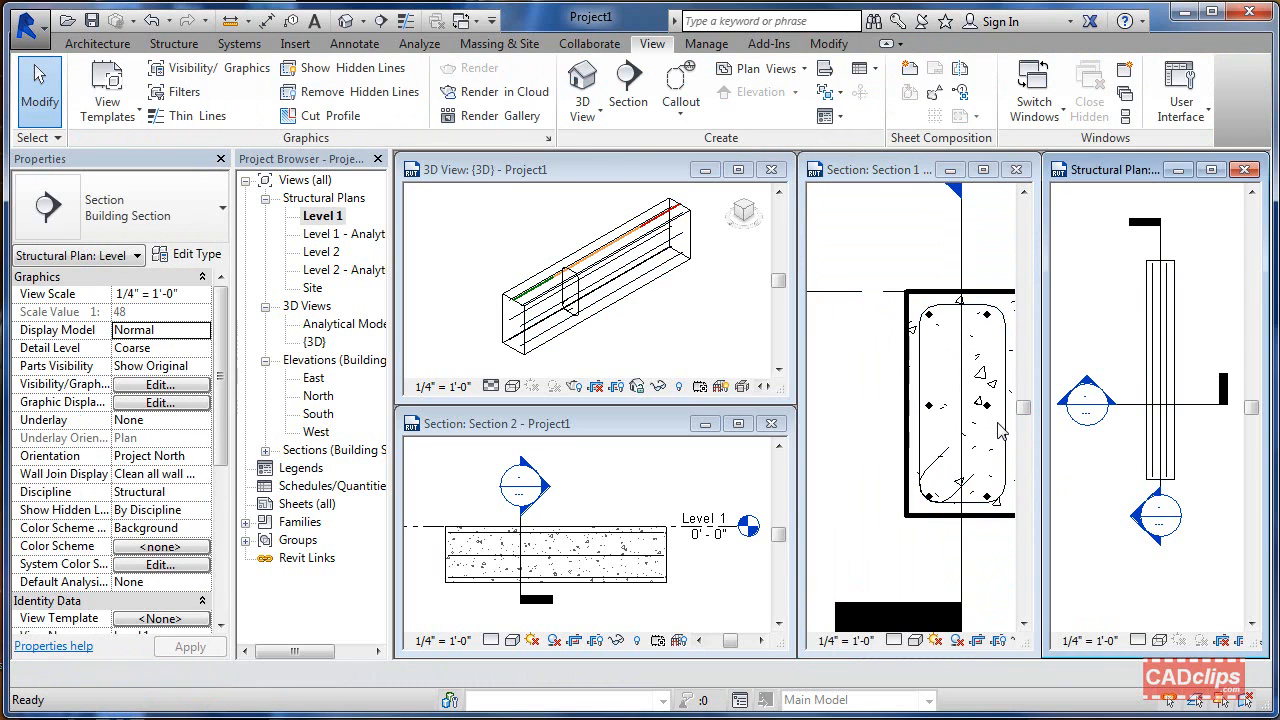
Set the T1 stirrup's layout in the beam section to Maximum Spacing with a spacing of 1' 0".
click(955, 438)
middle_drag(955, 440, 909, 454)
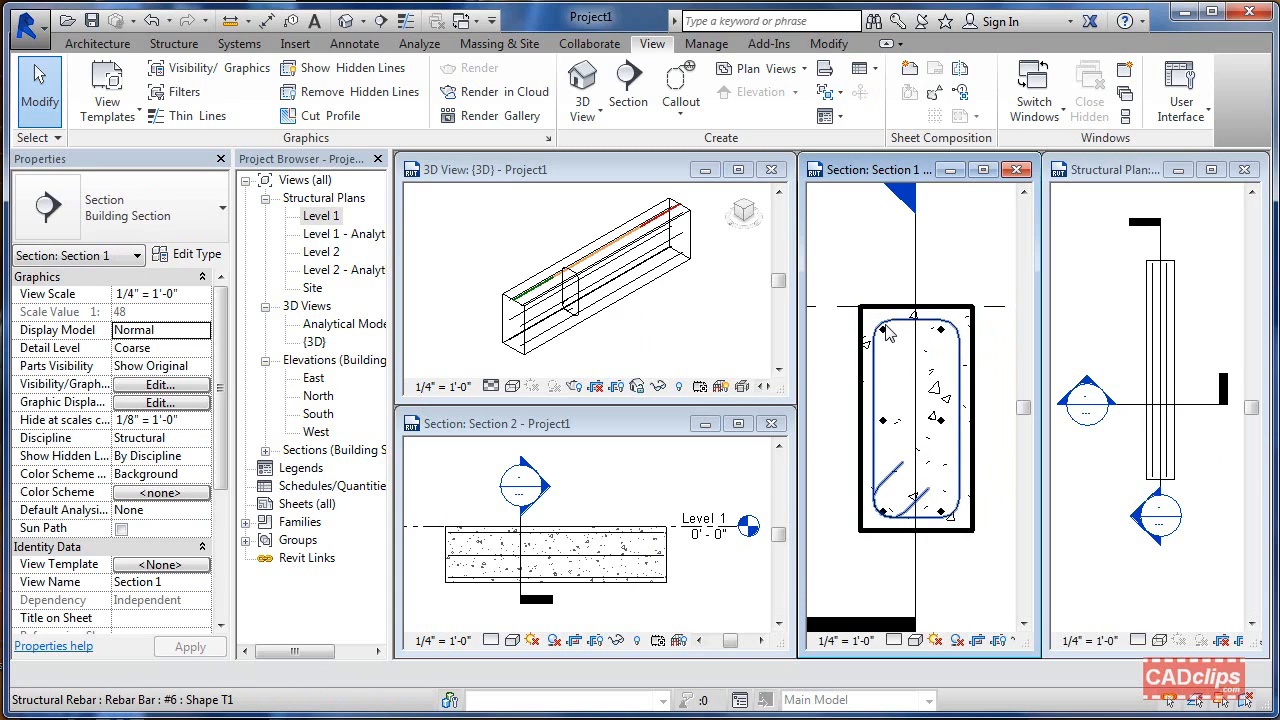
click(872, 374)
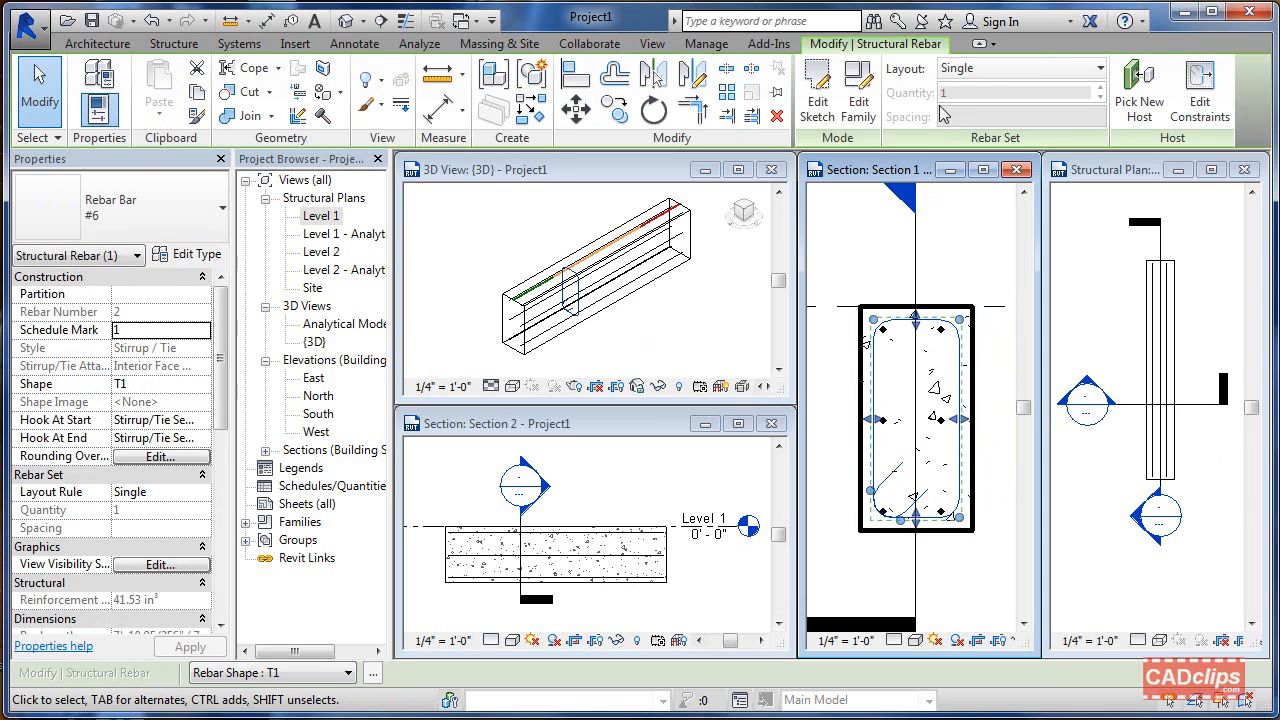
click(1101, 70)
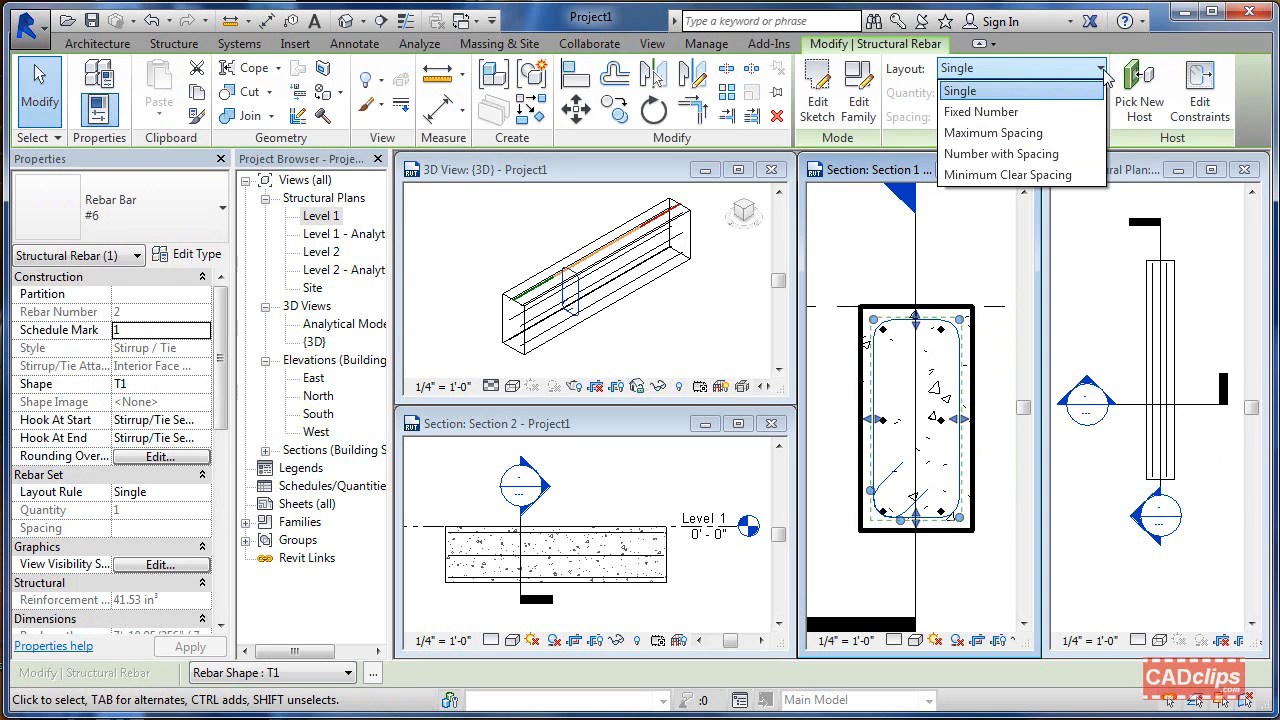
click(1033, 133)
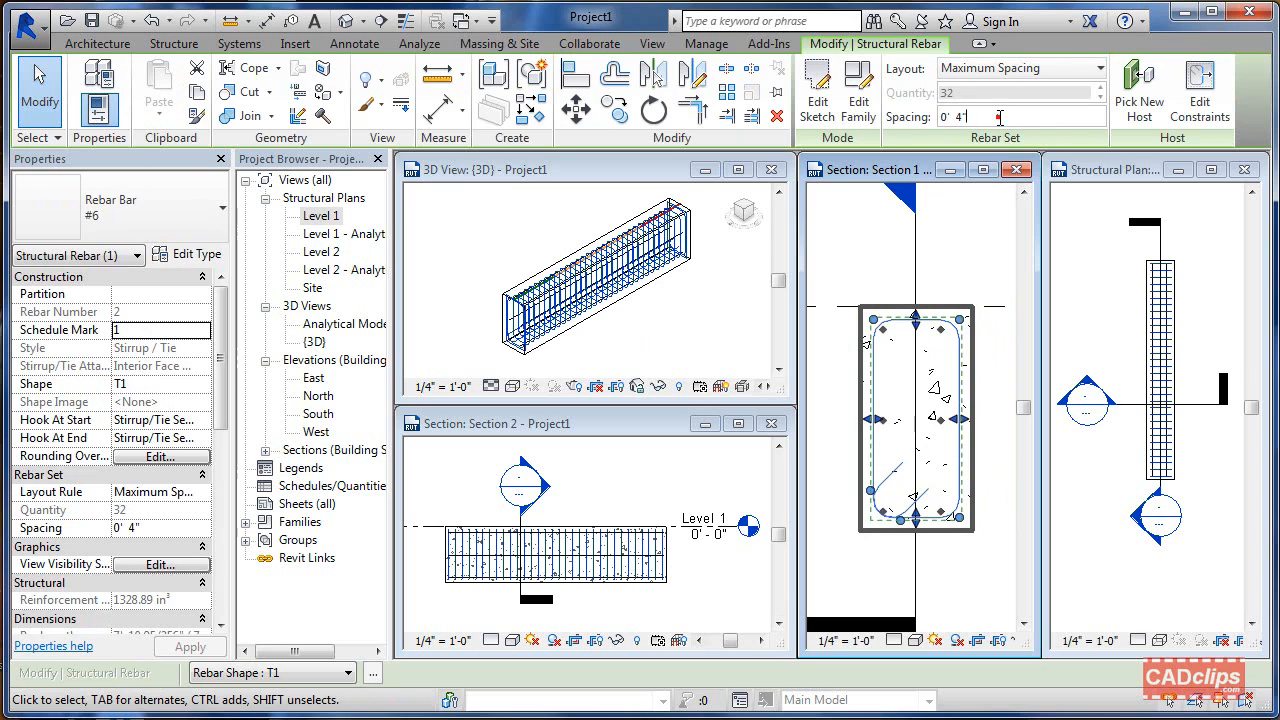
text(1)
key(Return)
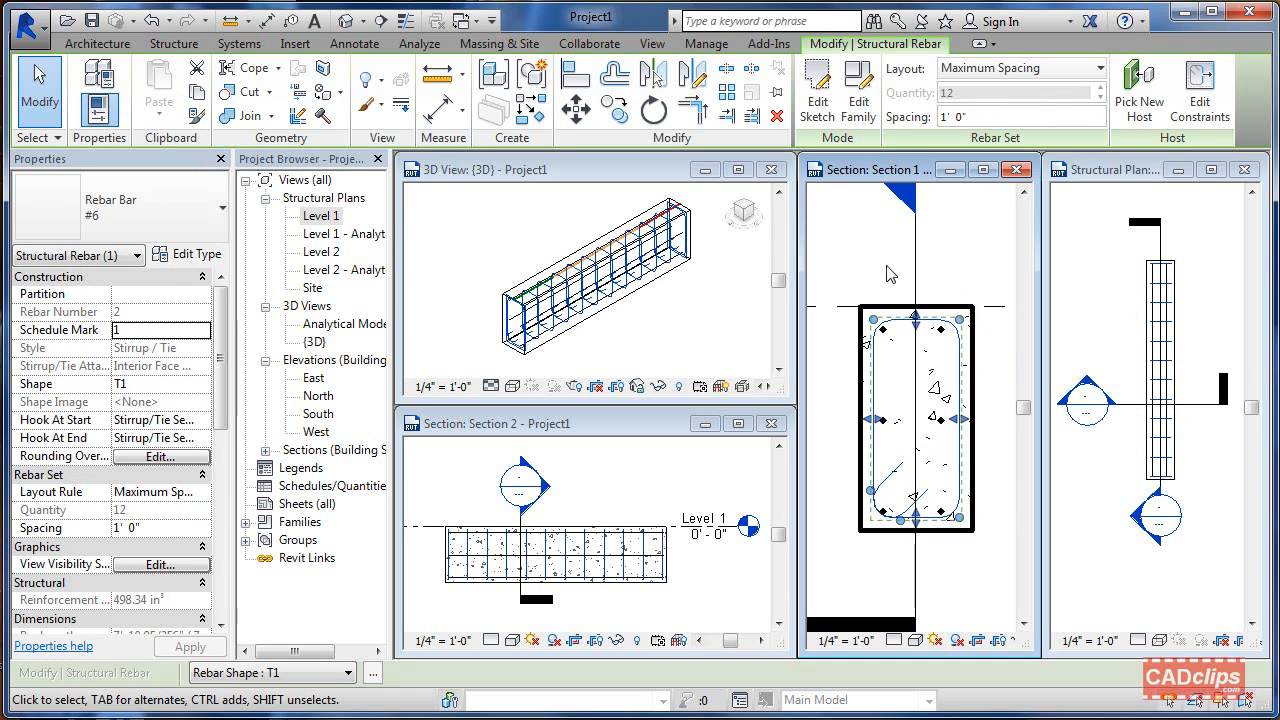
click(876, 240)
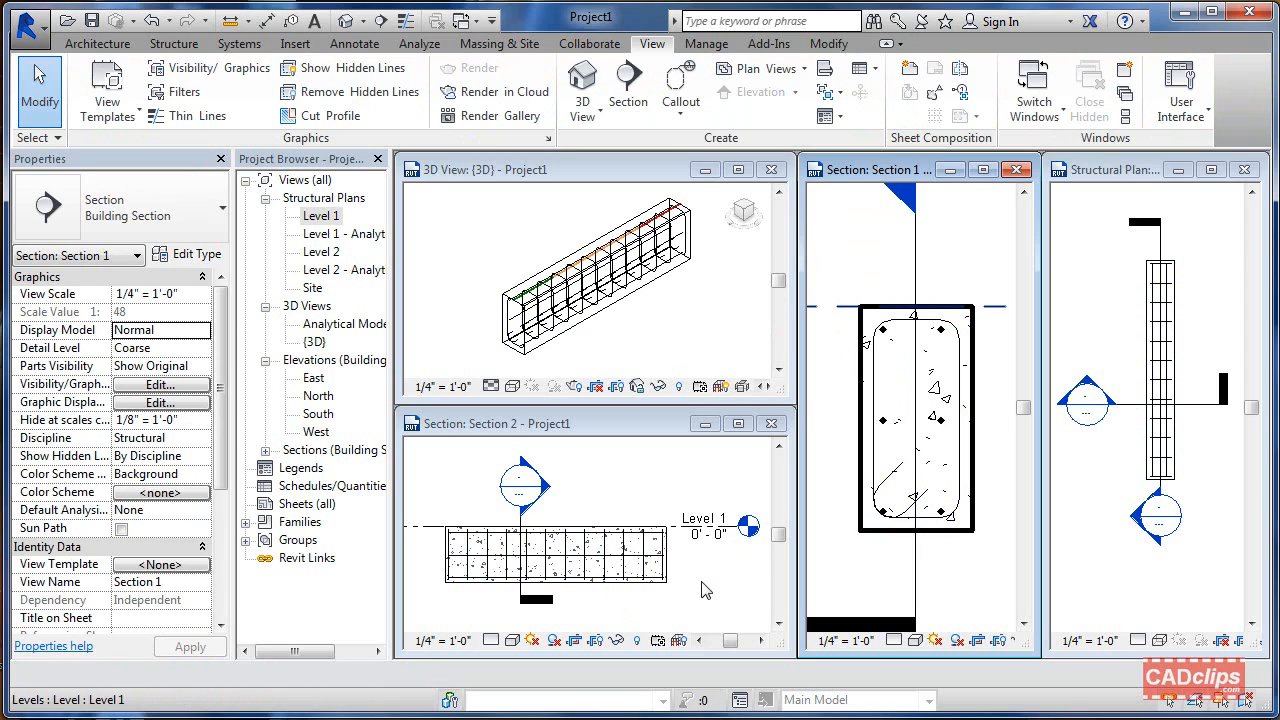
click(882, 264)
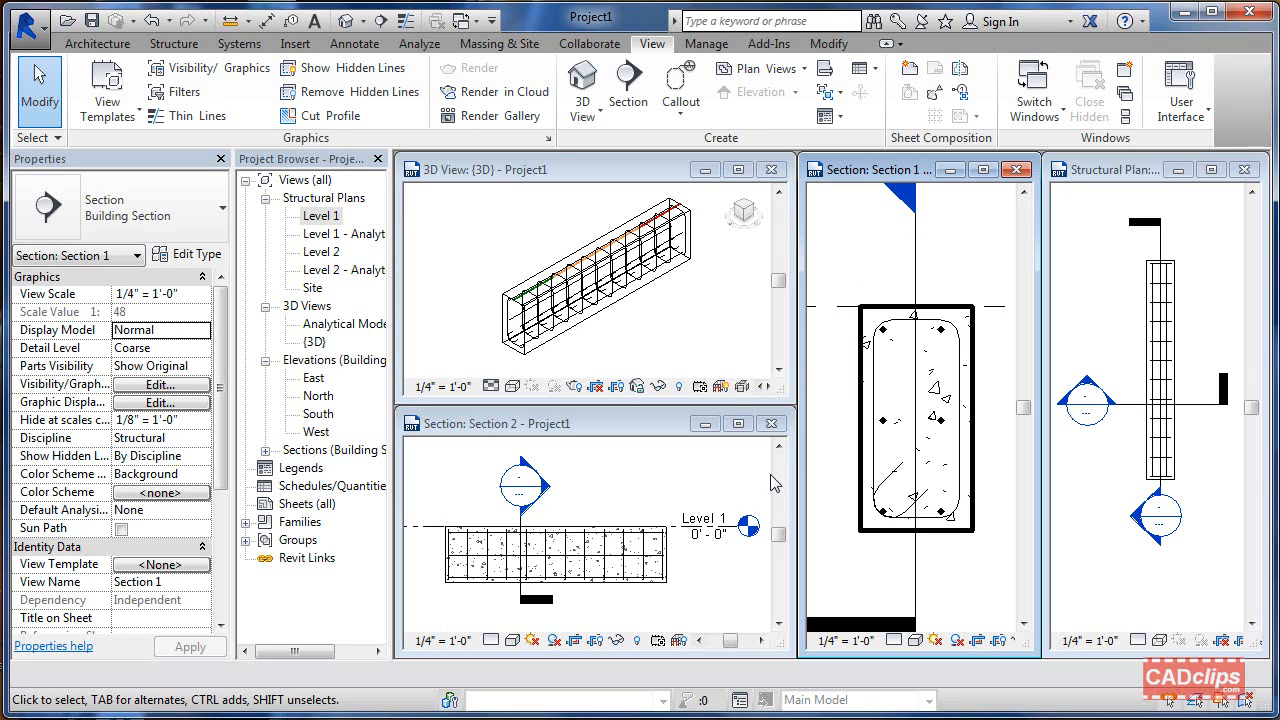
In the Section 2 view, show only the first and last stirrups of the set, and switch its presentation to the middle stirrup only.
click(588, 500)
scroll(585, 503, up, 2)
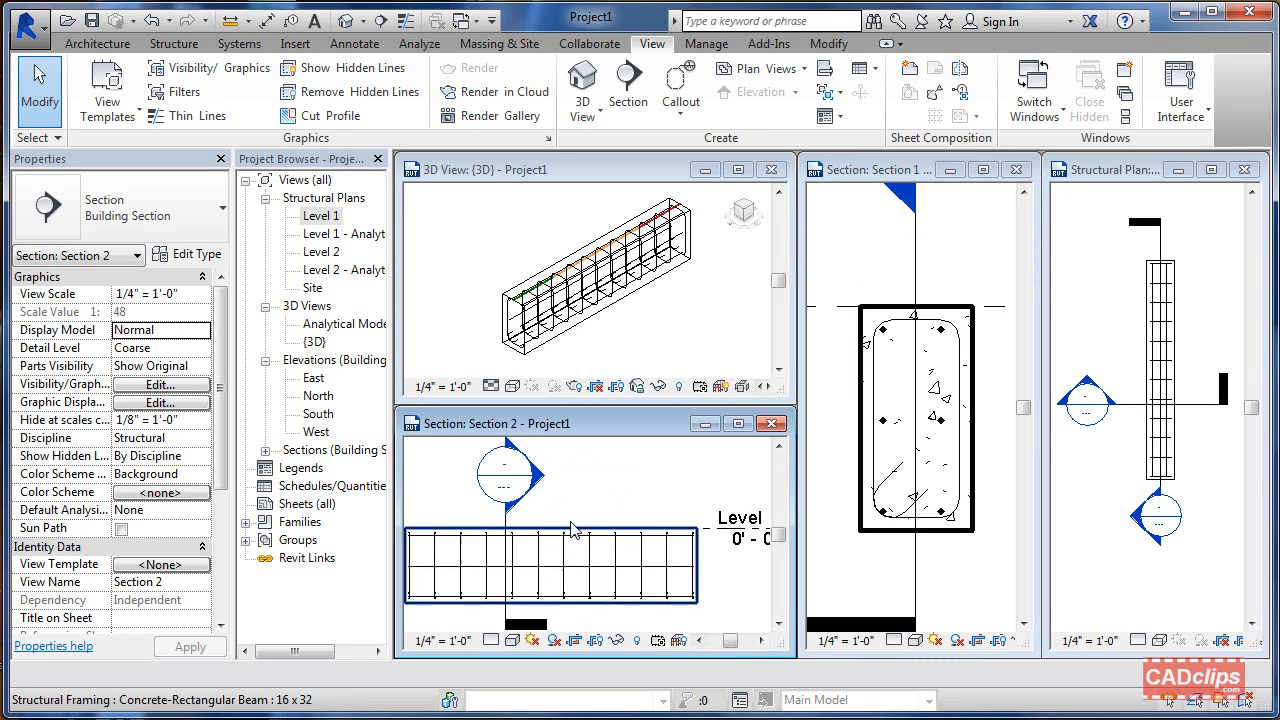
middle_drag(617, 500, 628, 470)
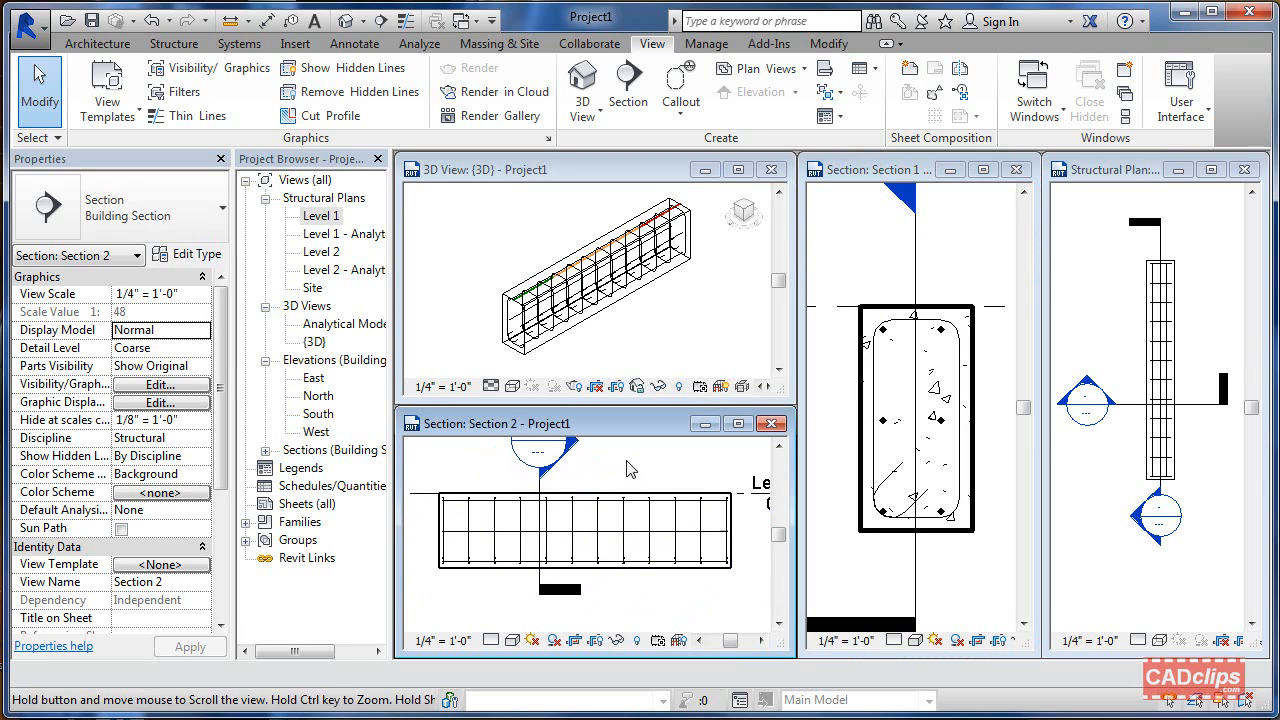
click(626, 519)
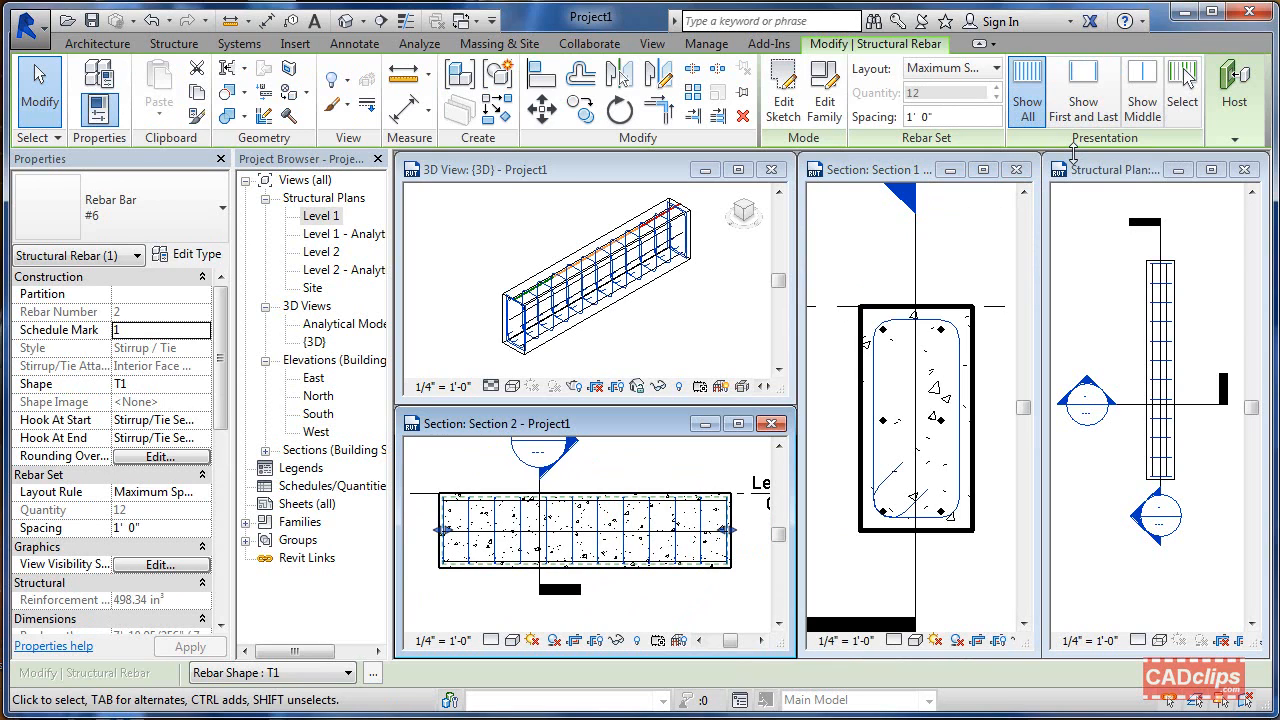
click(1083, 100)
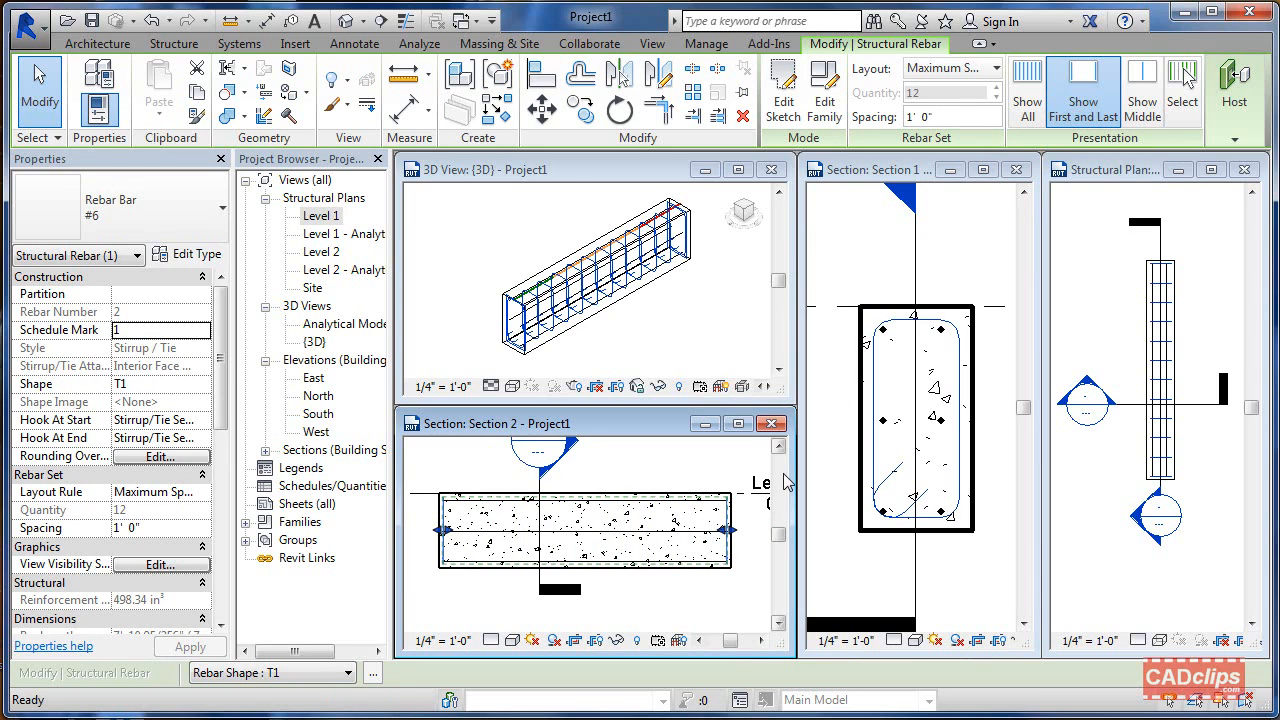
click(1143, 117)
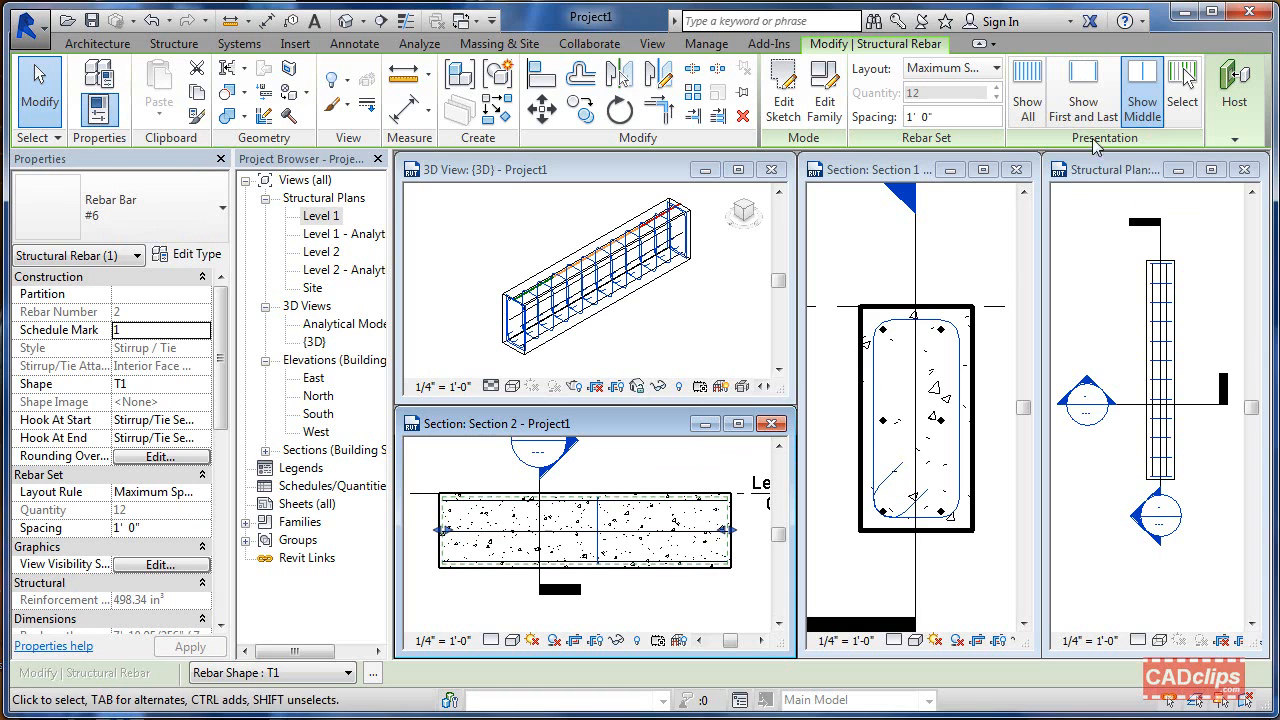
Choose individual stirrups to display in the Section 2 view, adding every other one from the beam's left end to the visible set.
click(1188, 113)
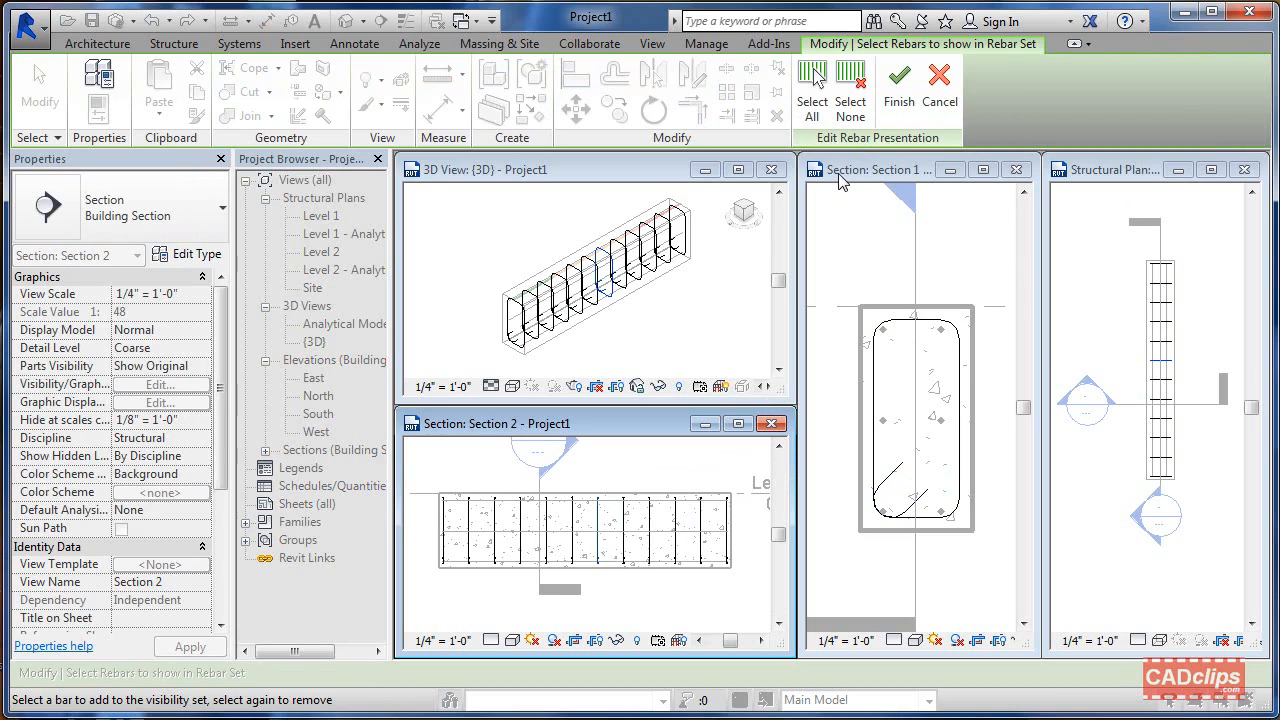
click(447, 527)
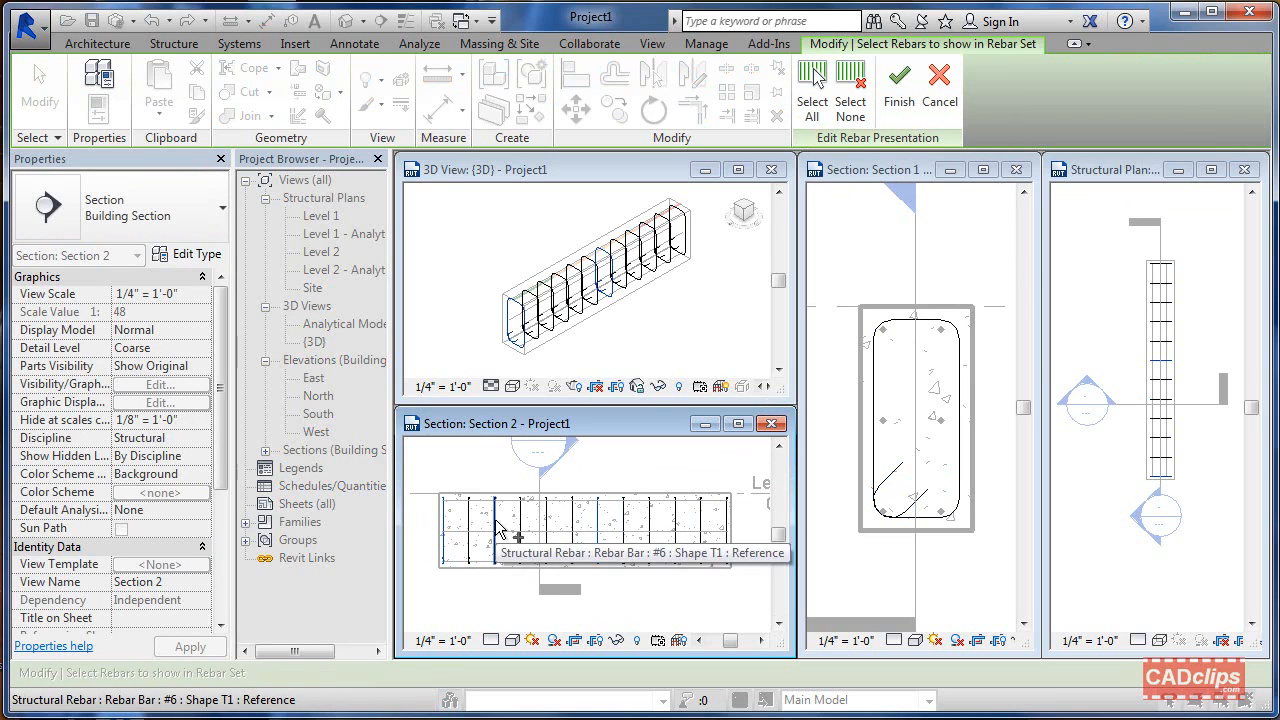
click(497, 528)
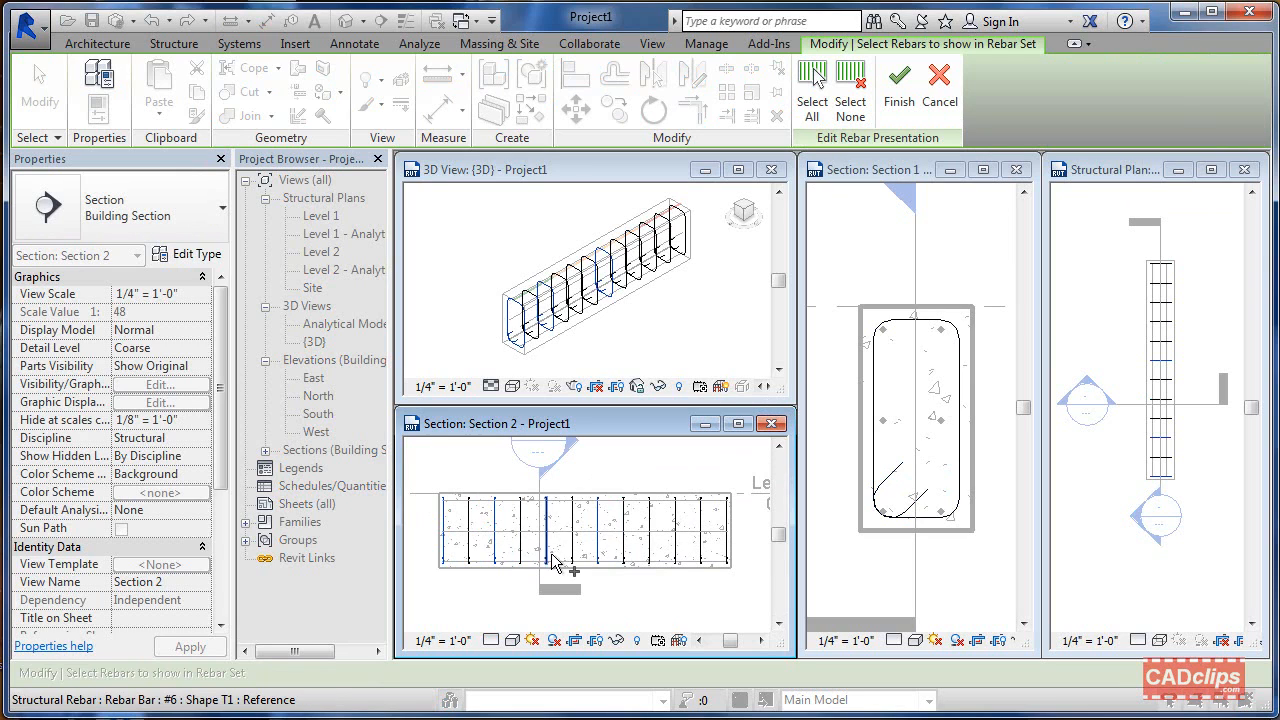
click(552, 528)
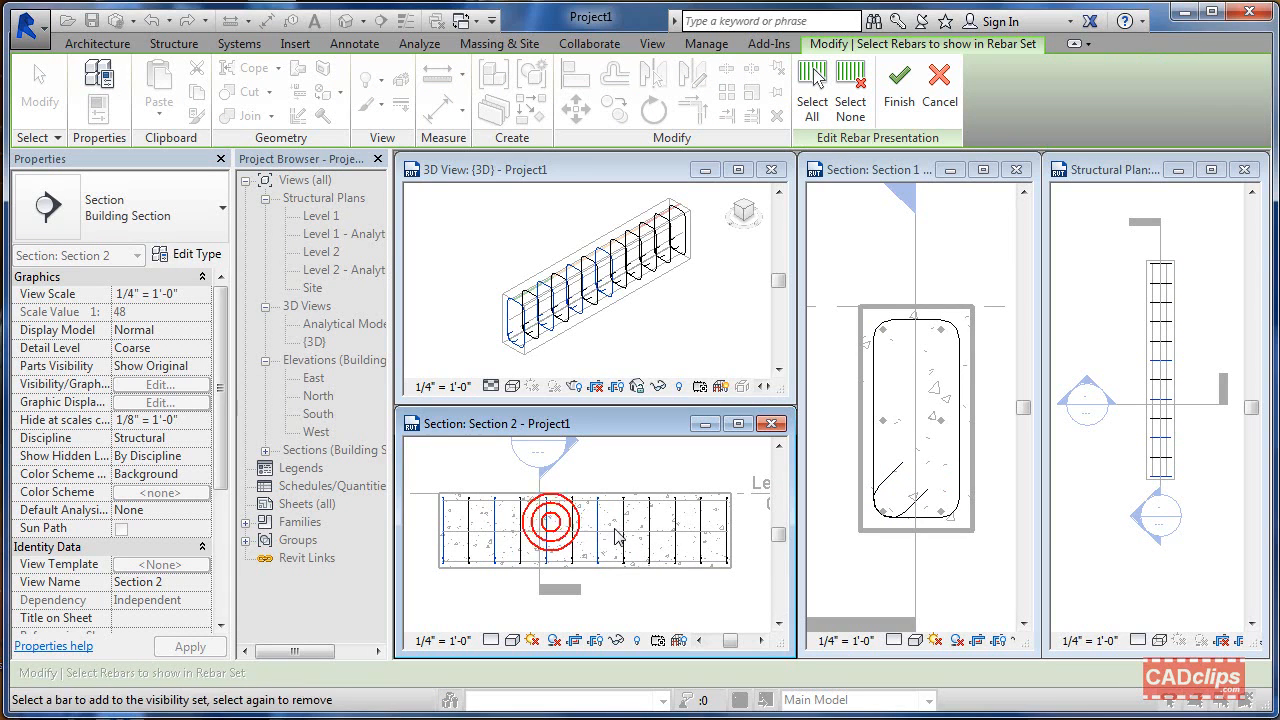
click(700, 530)
click(897, 88)
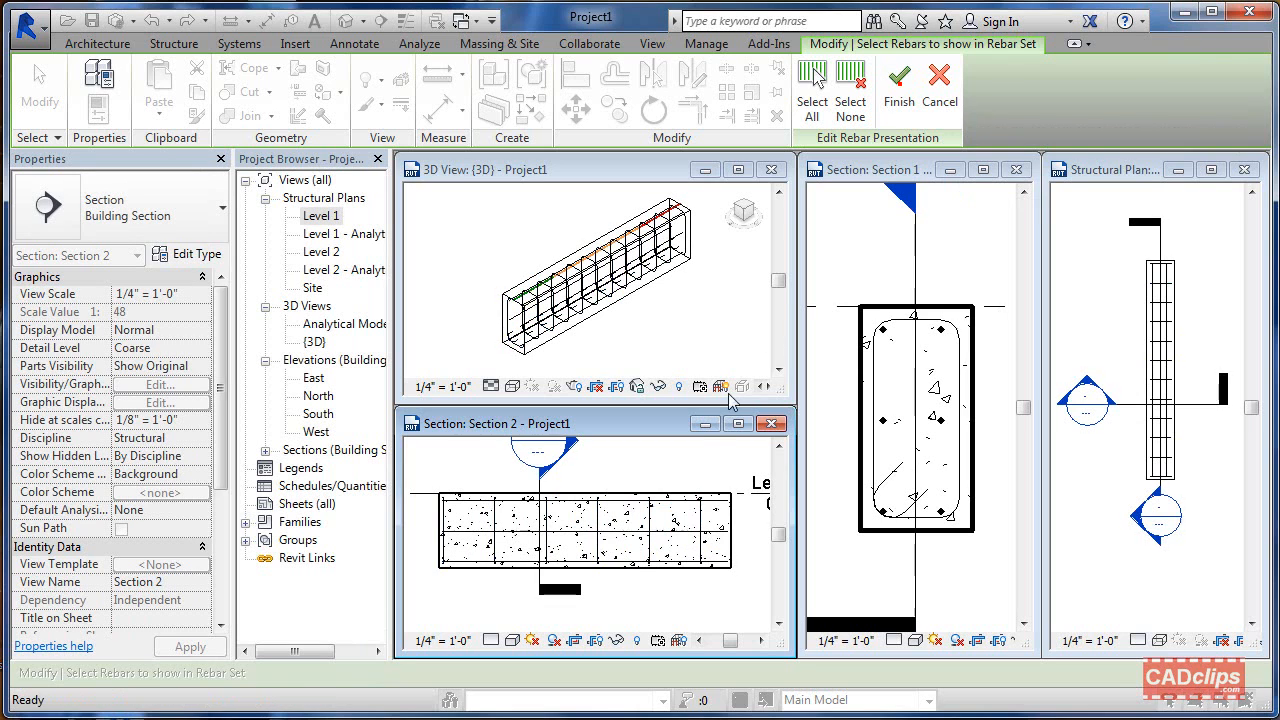
click(664, 470)
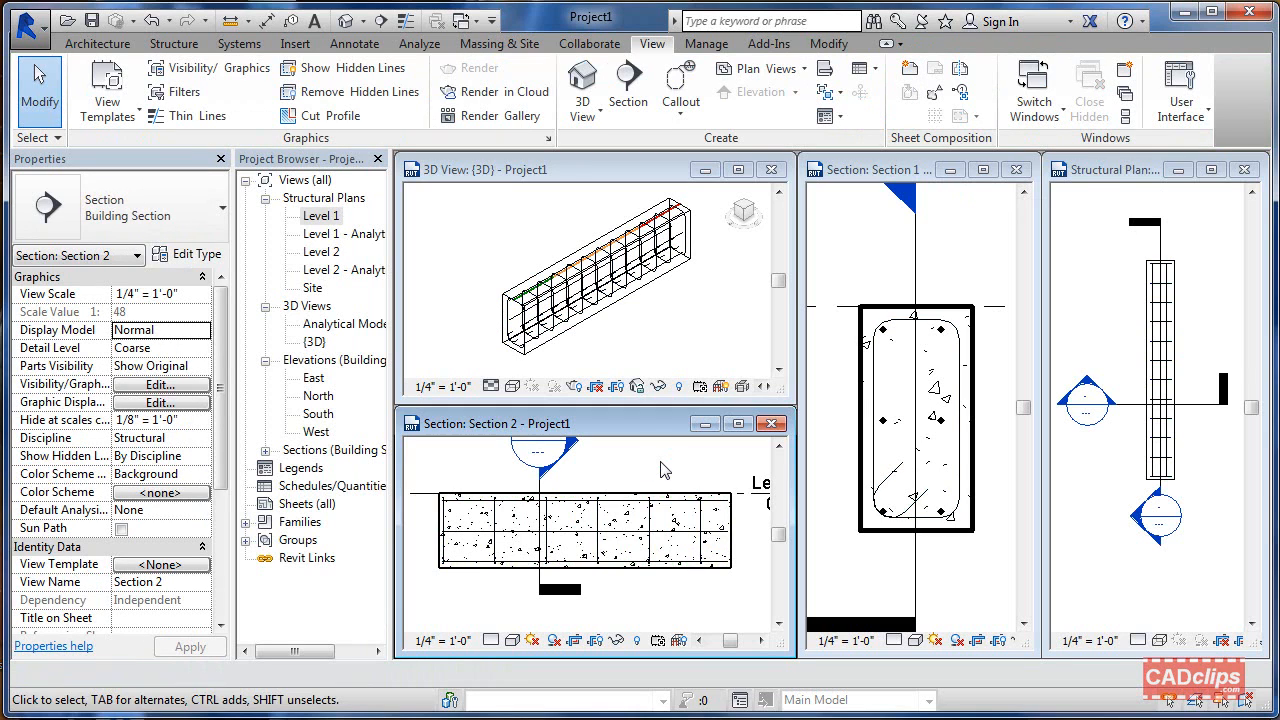
Examine which presentation options are offered for the stirrup set and the left-hand #8 bar set in the section and plan views.
click(659, 522)
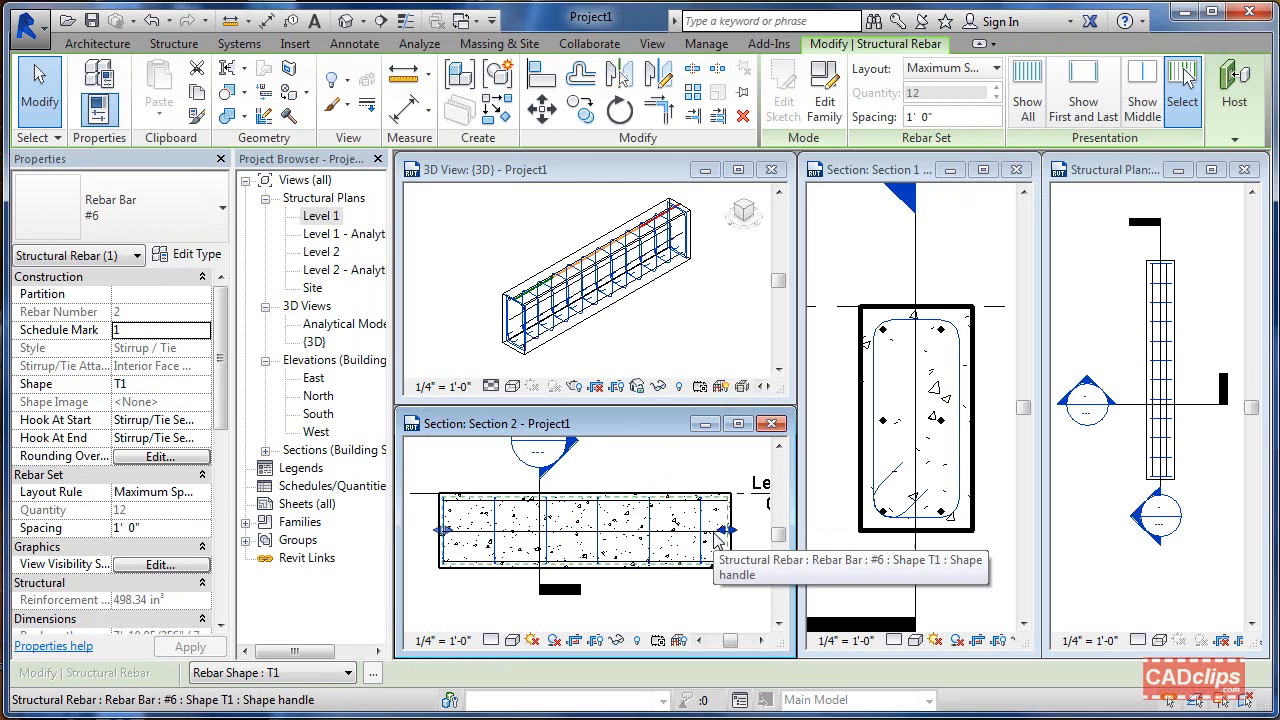
click(677, 470)
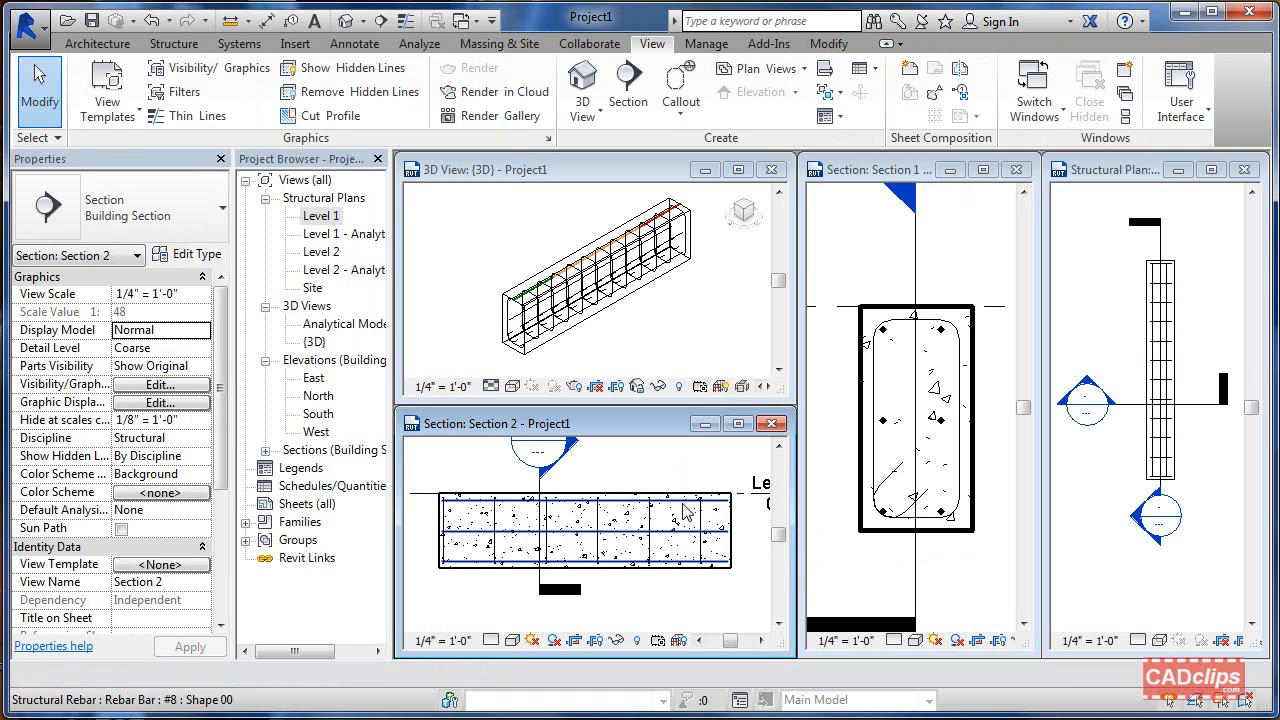
click(683, 510)
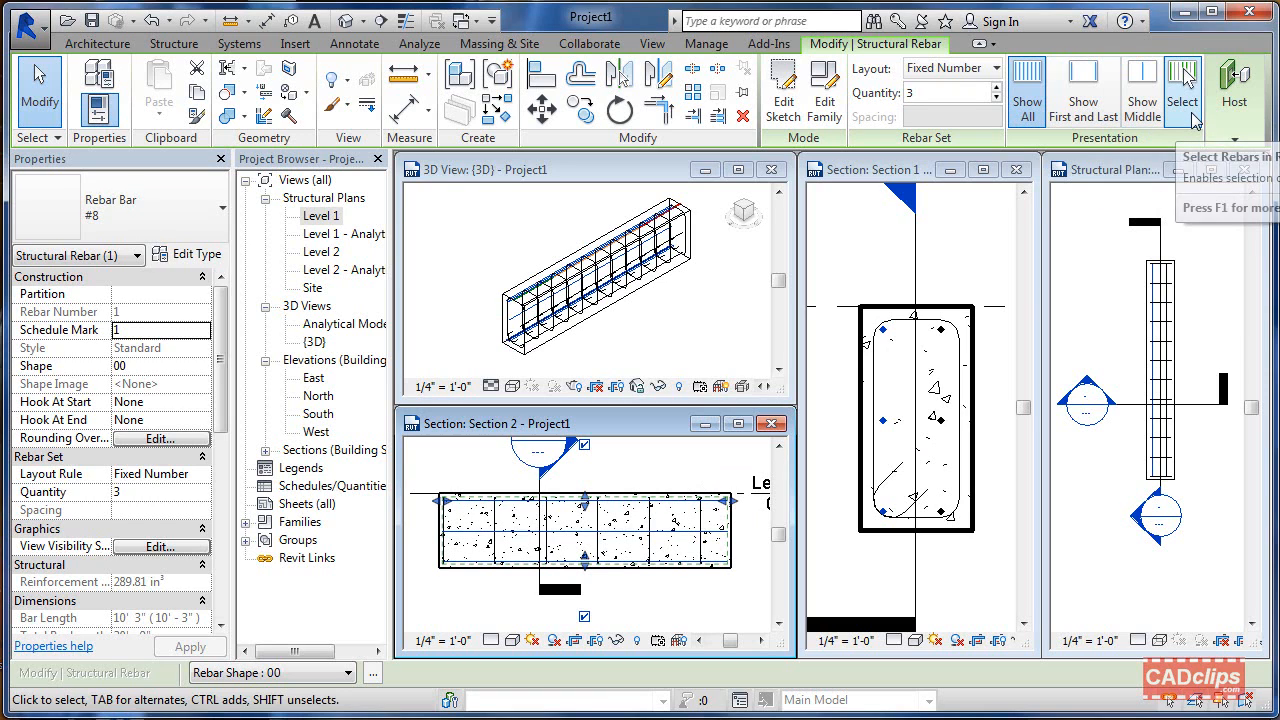
click(955, 282)
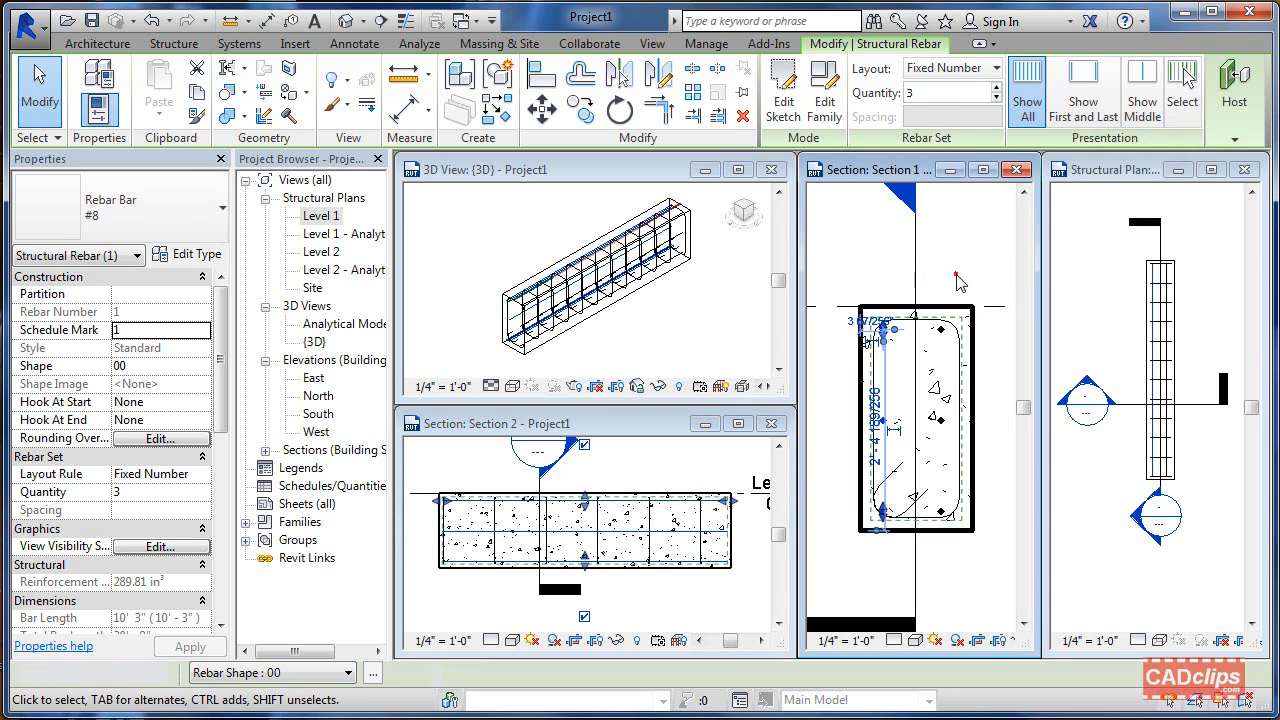
click(958, 333)
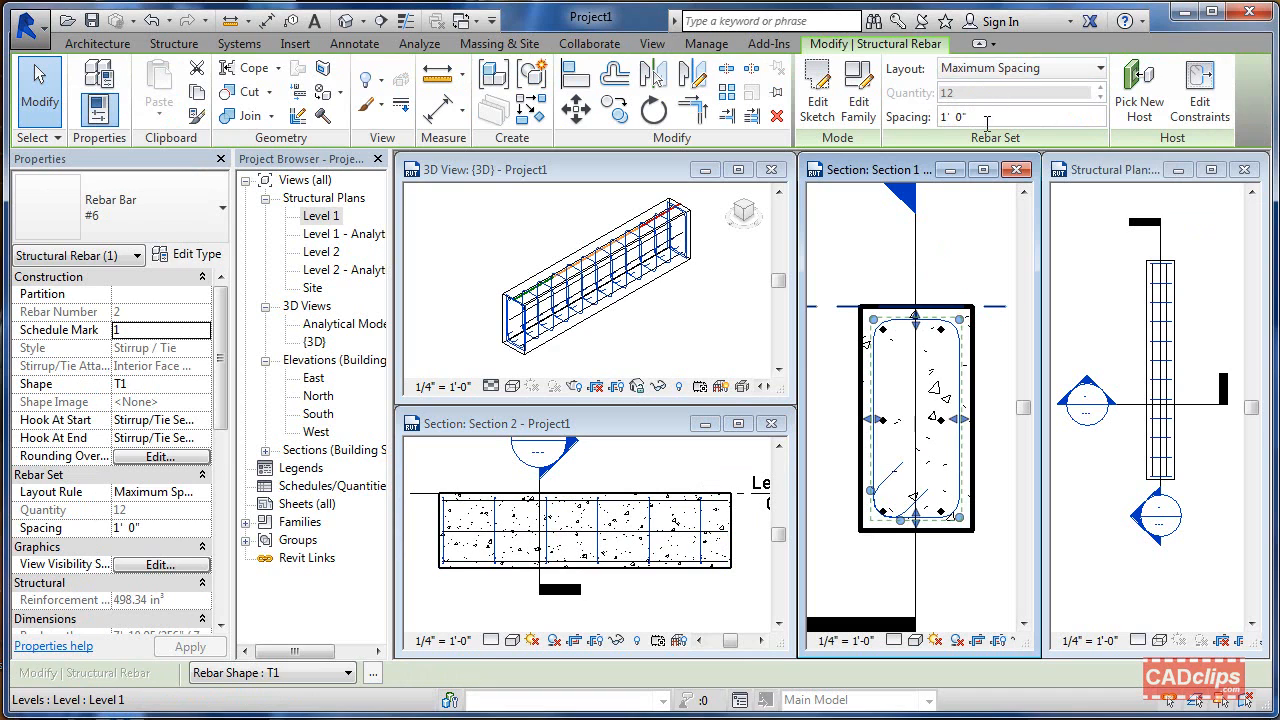
click(1100, 243)
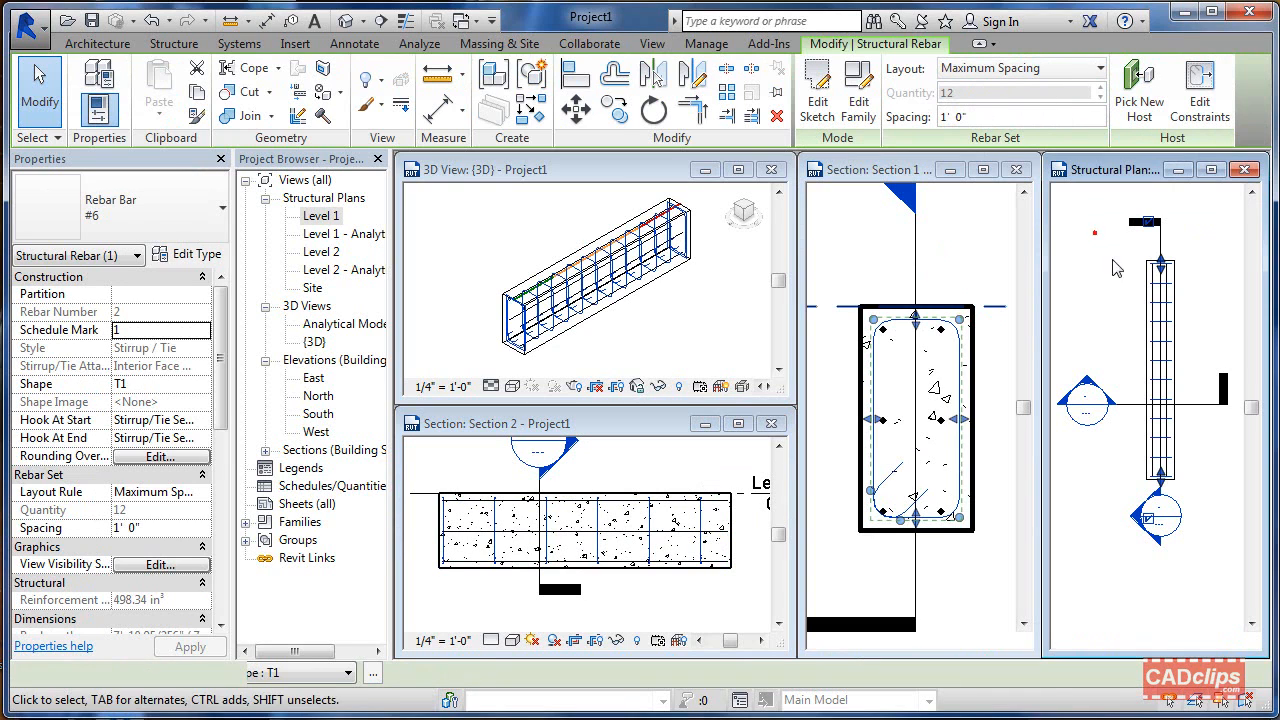
Show only the first and last stirrups of the T1 set in the Level 1 structural plan.
click(1191, 283)
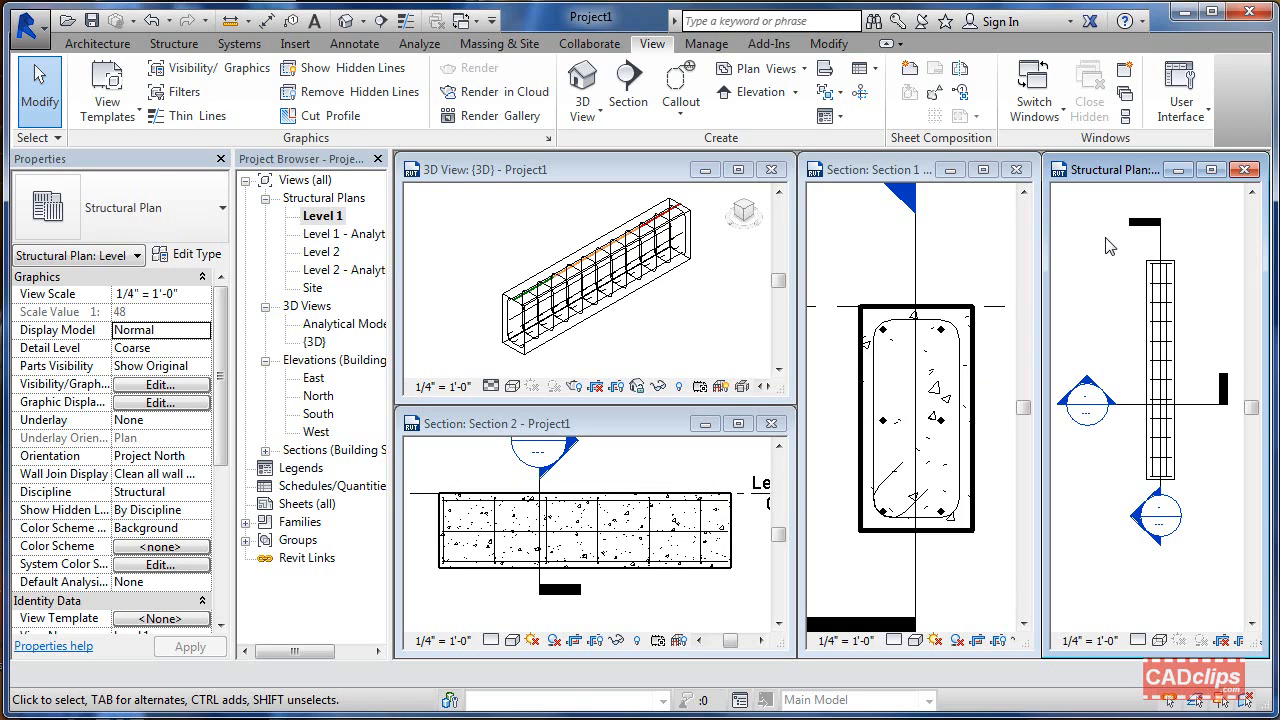
scroll(1203, 320, up, 2)
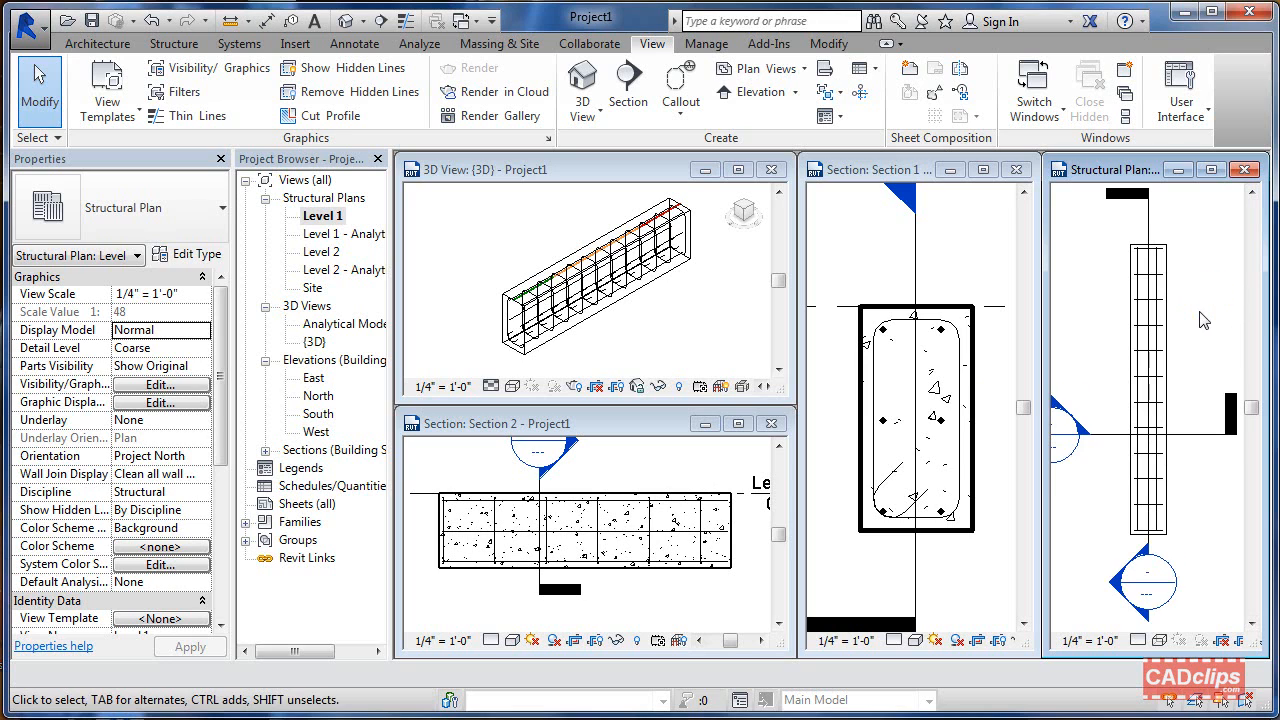
scroll(1203, 320, up, 1)
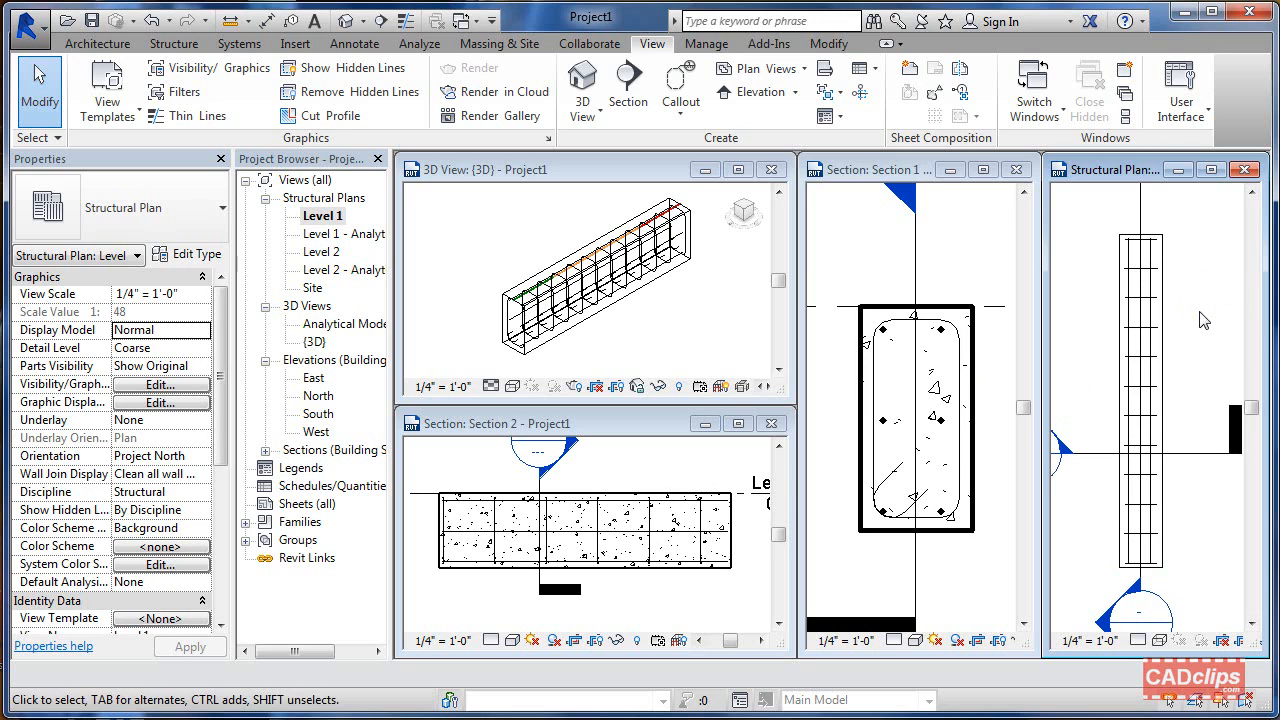
click(1153, 282)
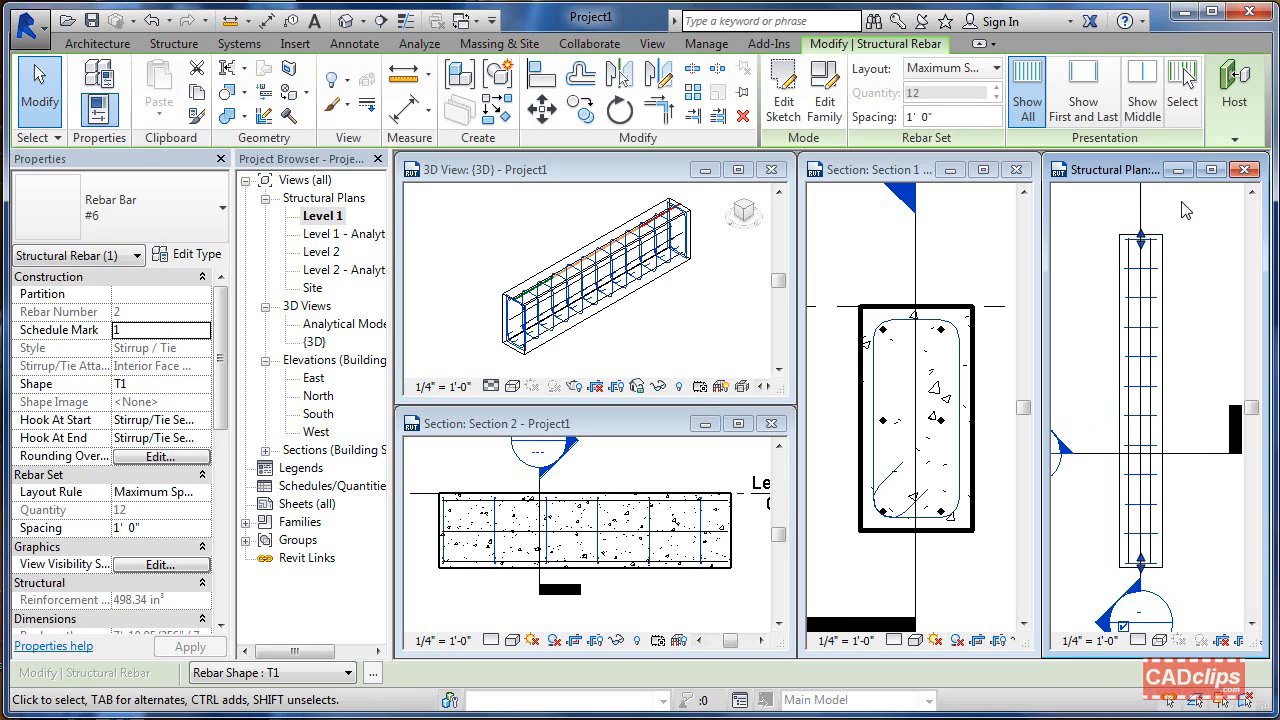
click(1097, 101)
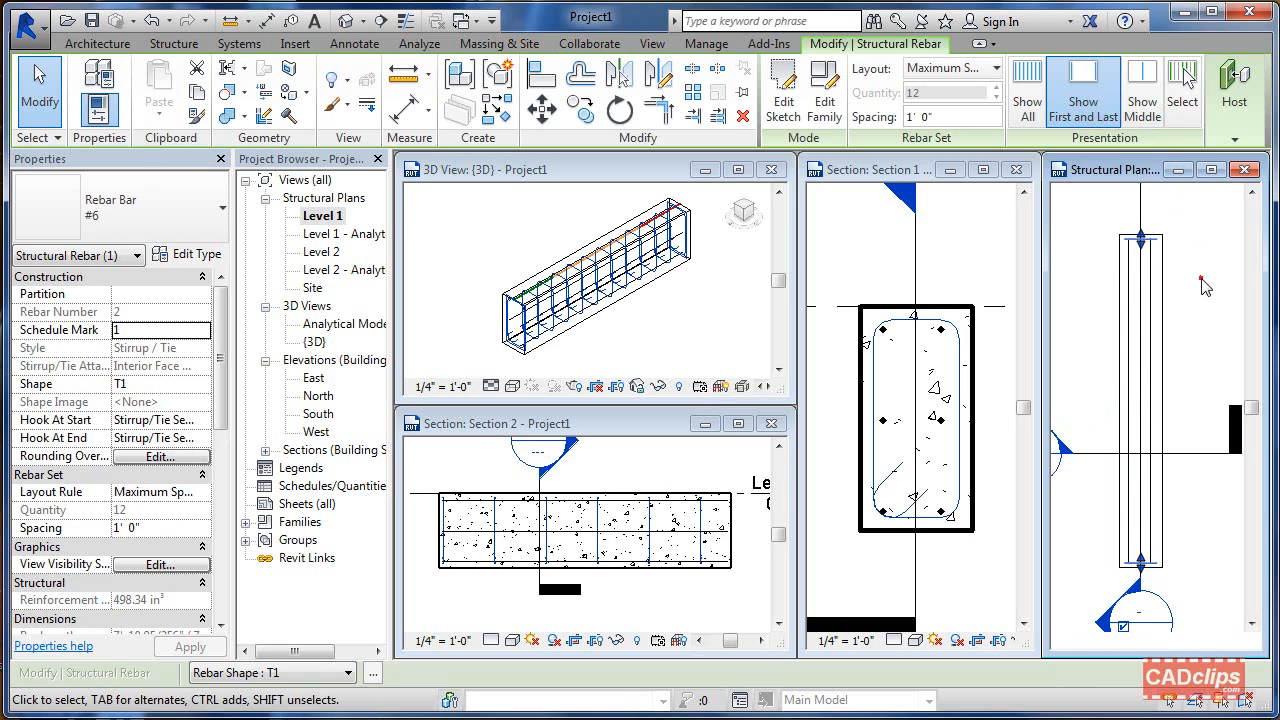
click(1205, 280)
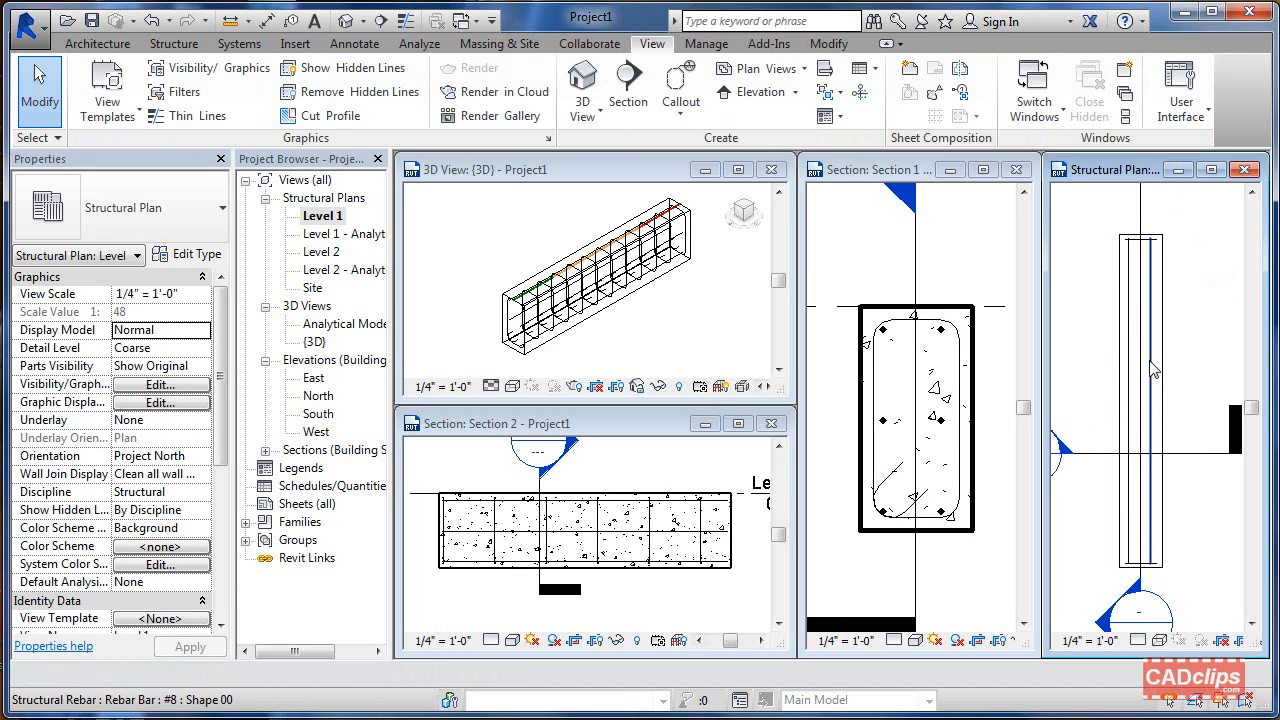
Examine which presentation options are offered for the stirrup set in the 3D, Section 1 and Section 2 views, and for the #8 bars in Section 1.
click(675, 310)
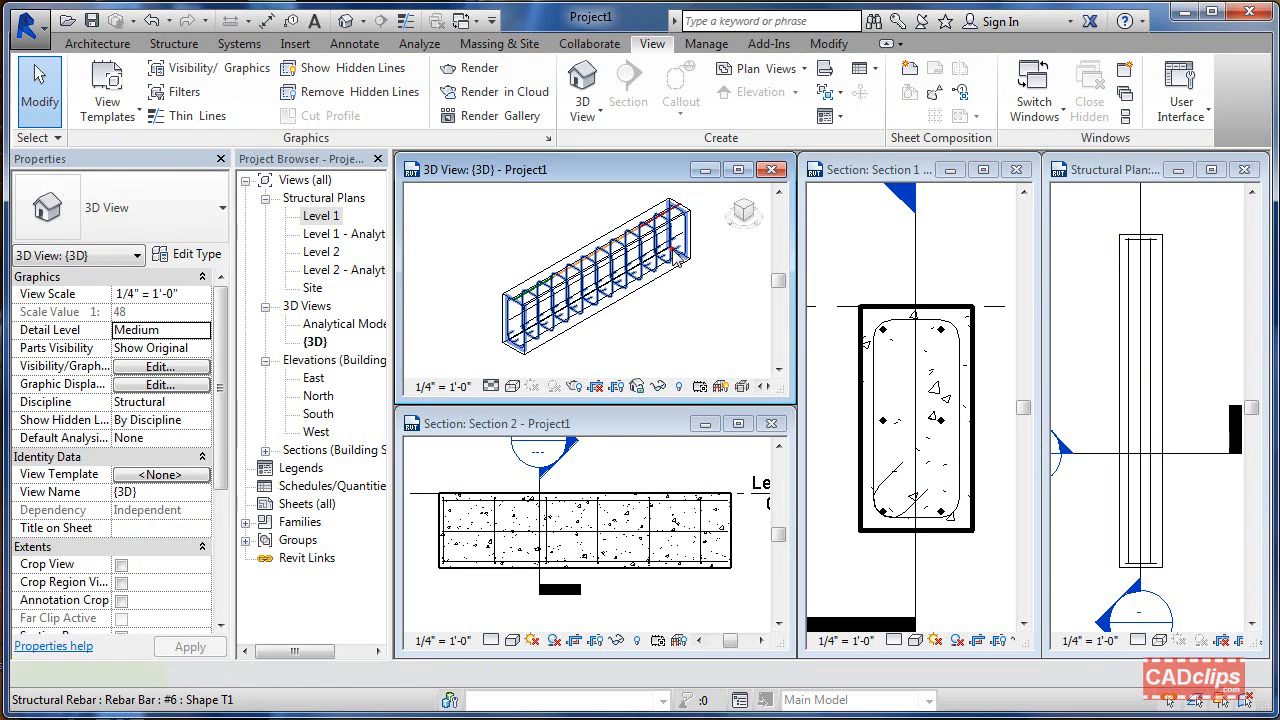
click(679, 261)
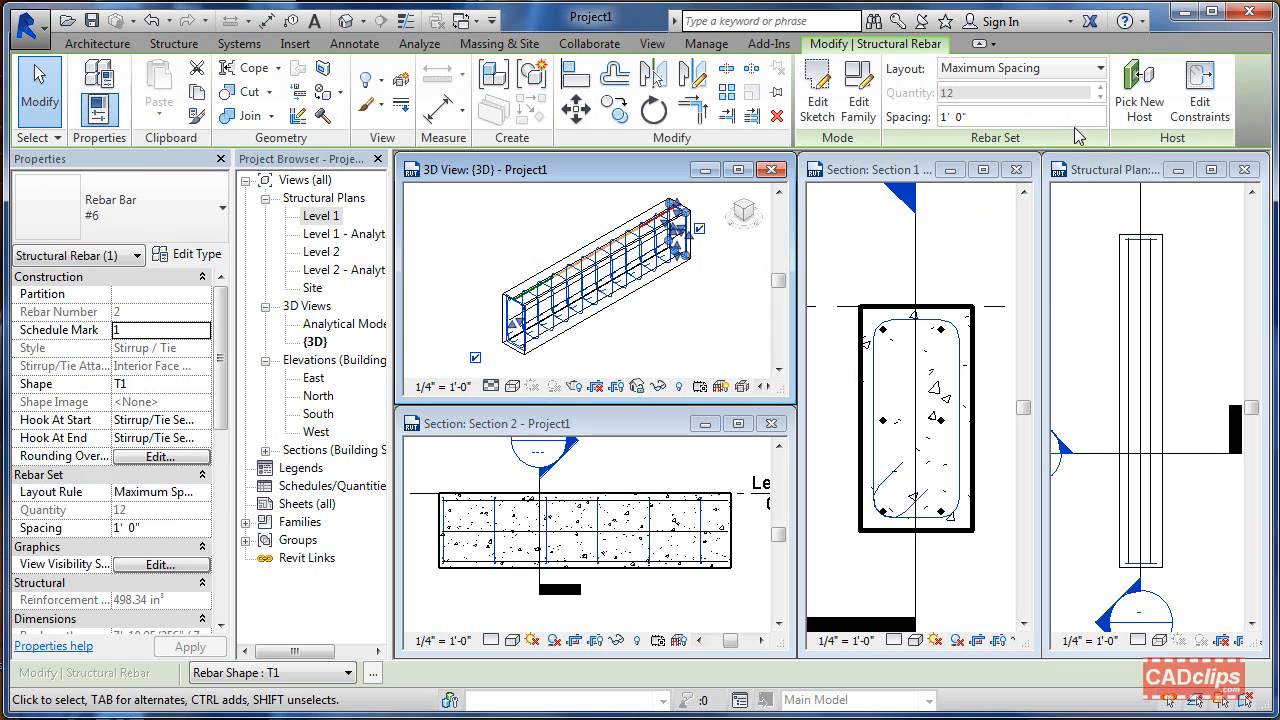
click(725, 307)
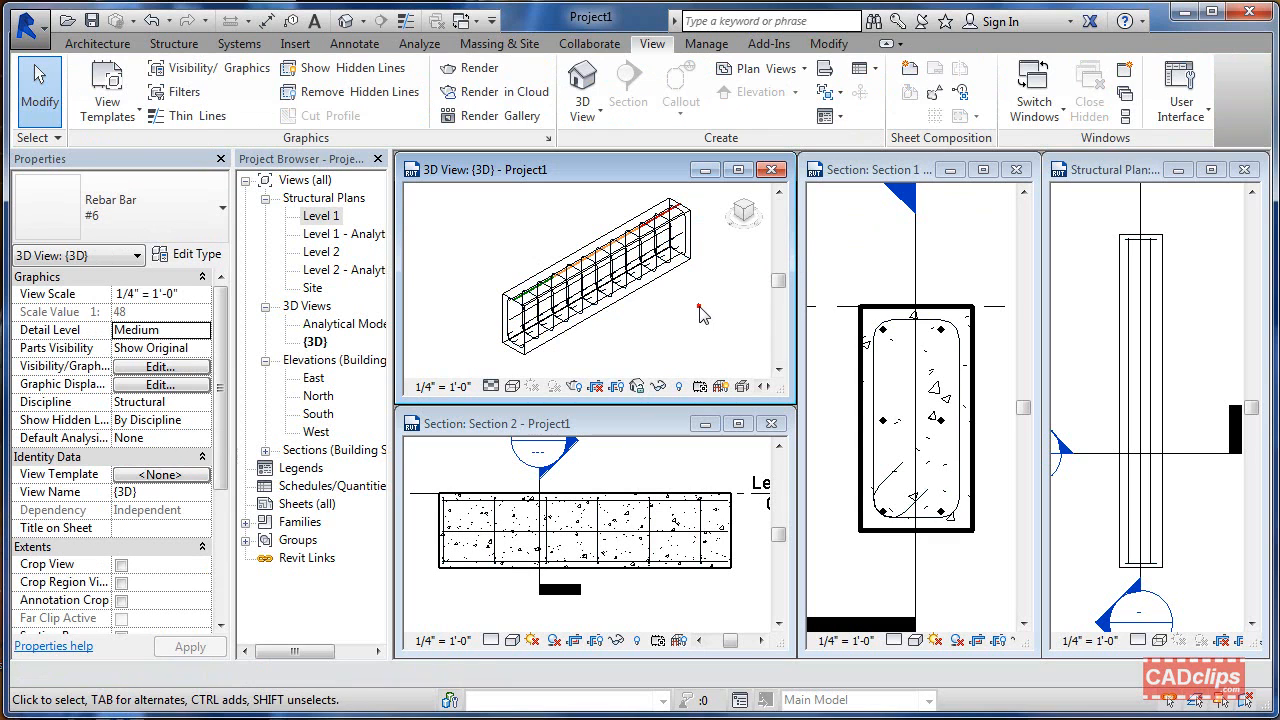
click(903, 344)
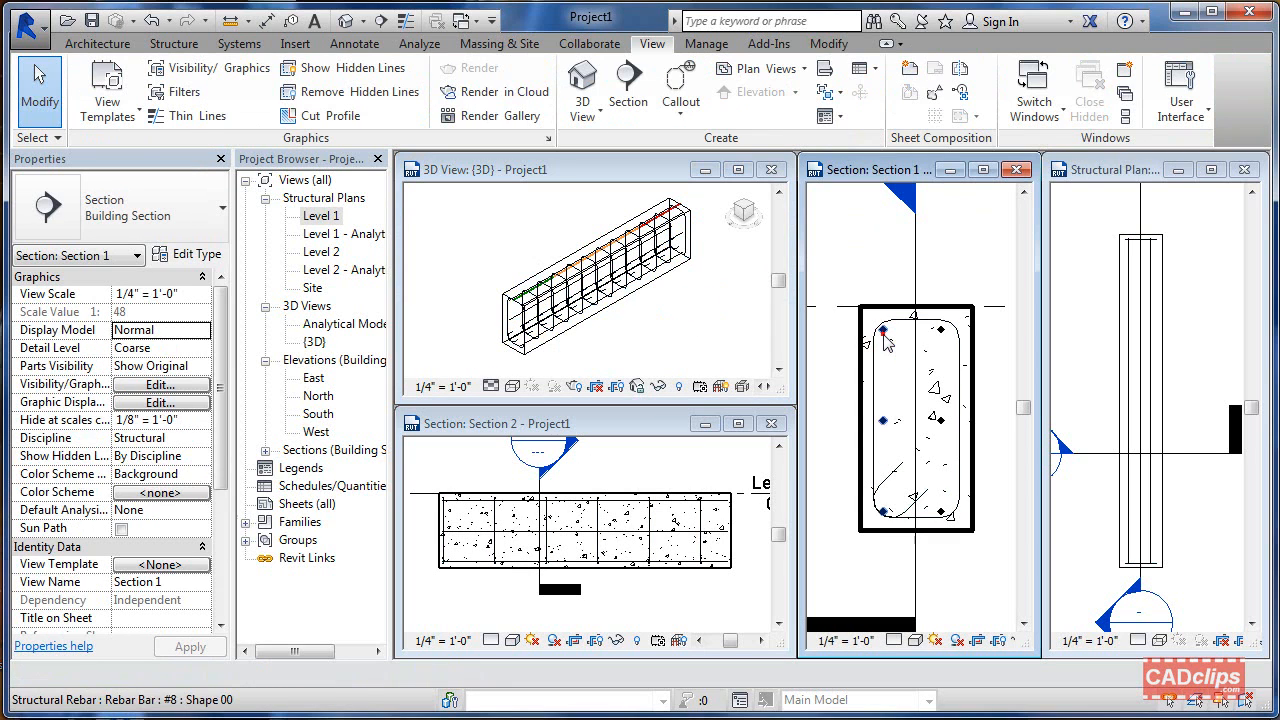
click(888, 348)
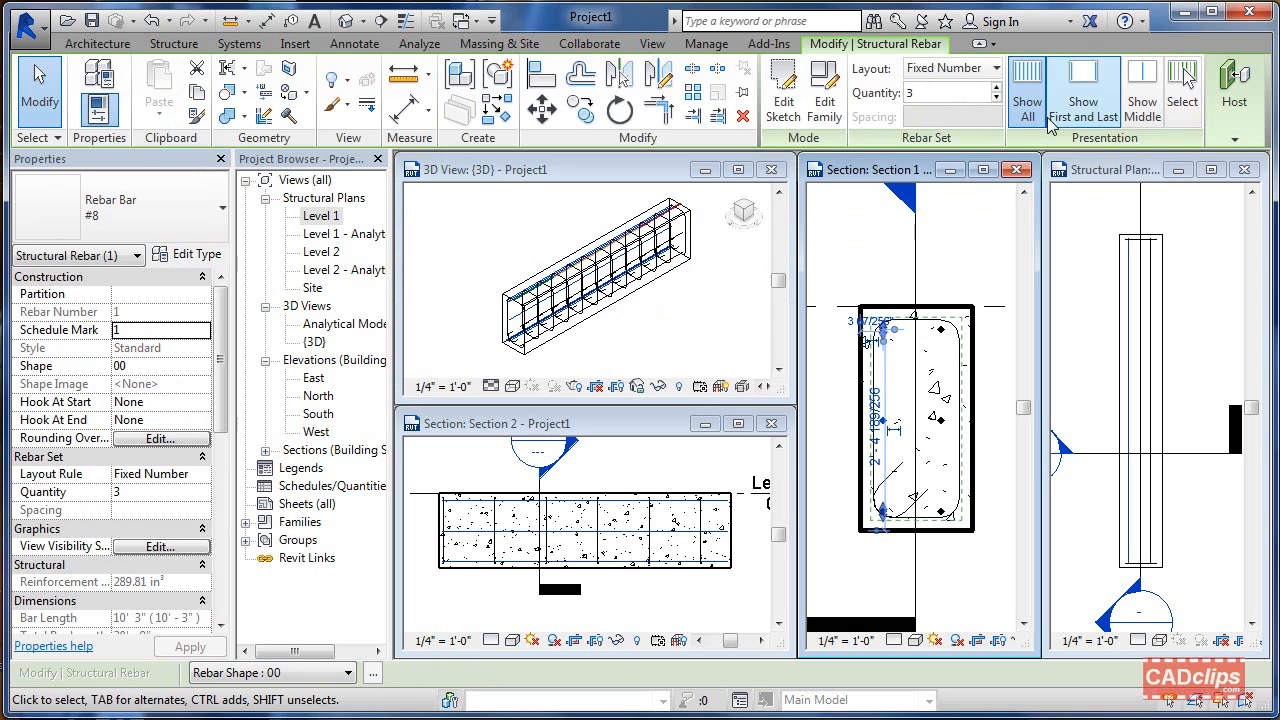
click(936, 330)
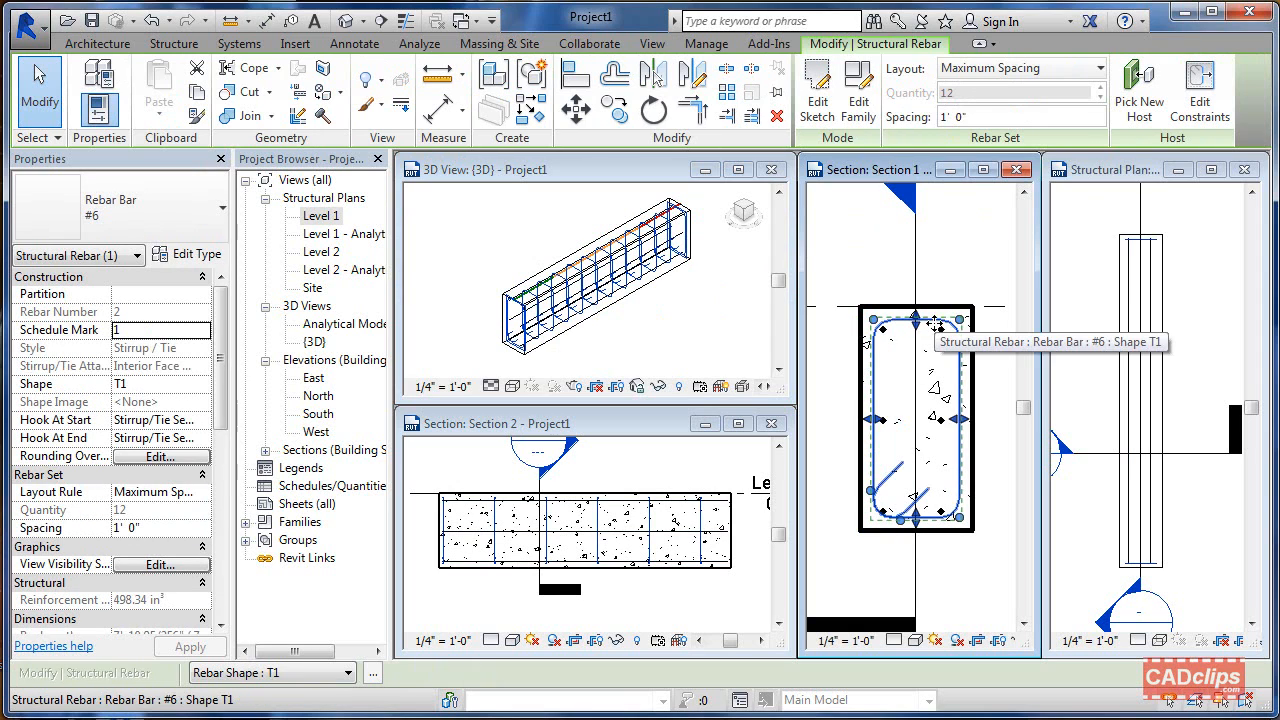
click(695, 460)
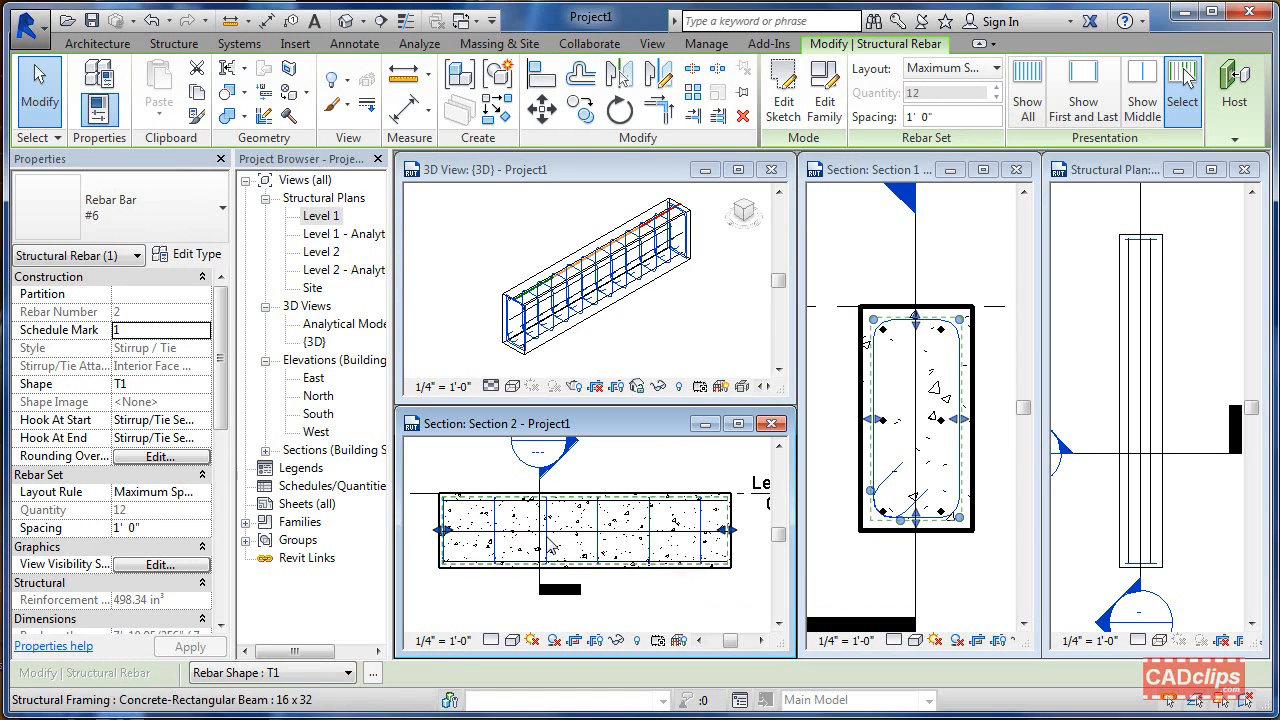
key(Escape)
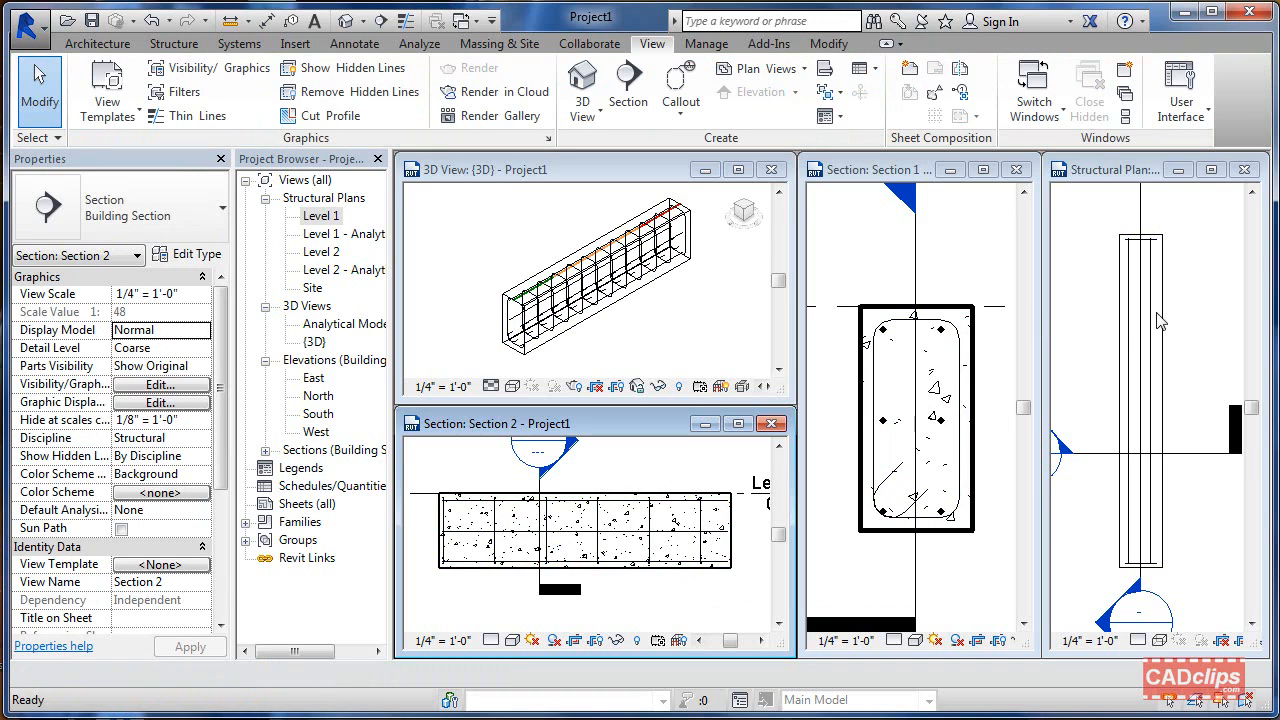
Compare the presentation options offered for the #8 longitudinal bar sets in the Section 2, Level 1 plan and 3D views.
click(680, 515)
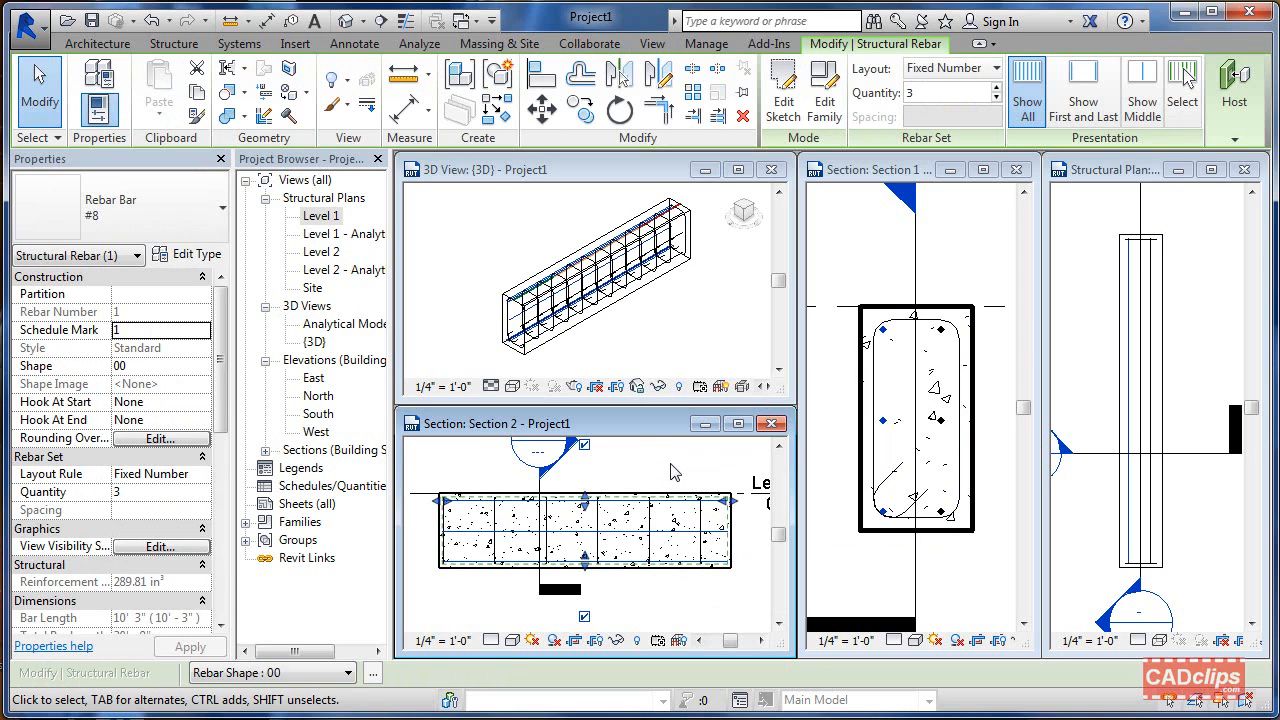
click(672, 466)
click(1207, 310)
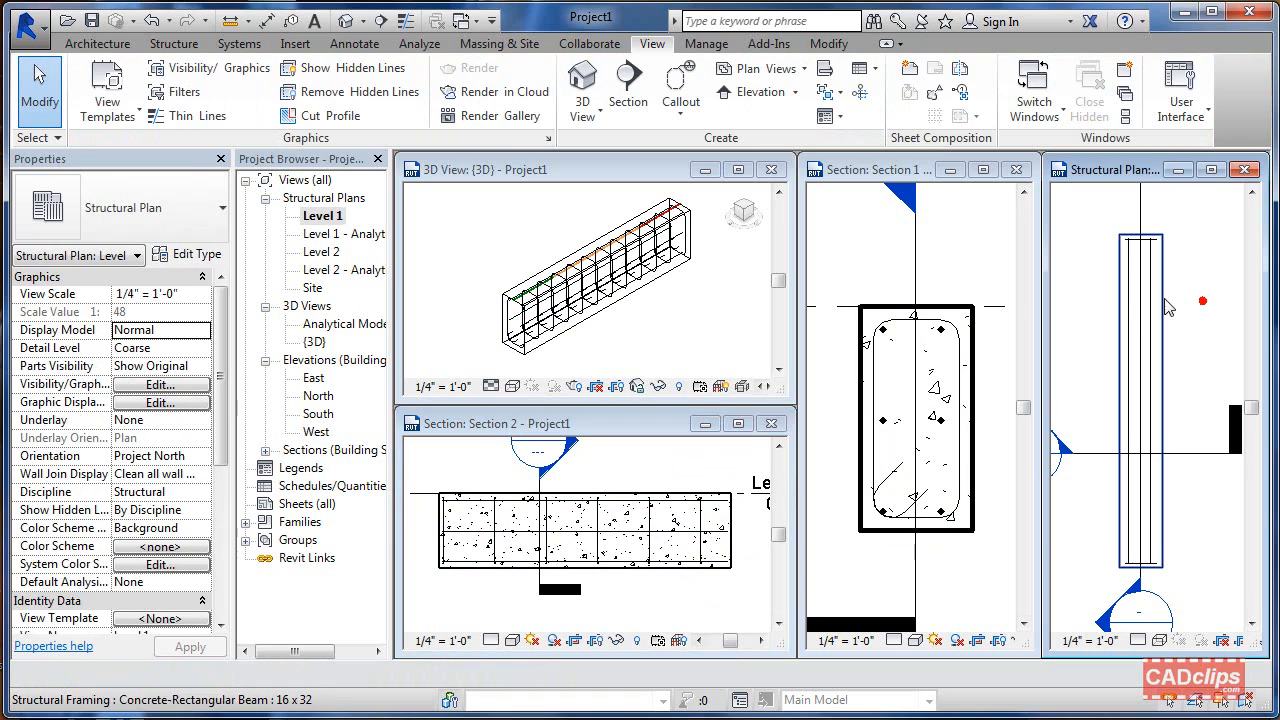
click(1154, 302)
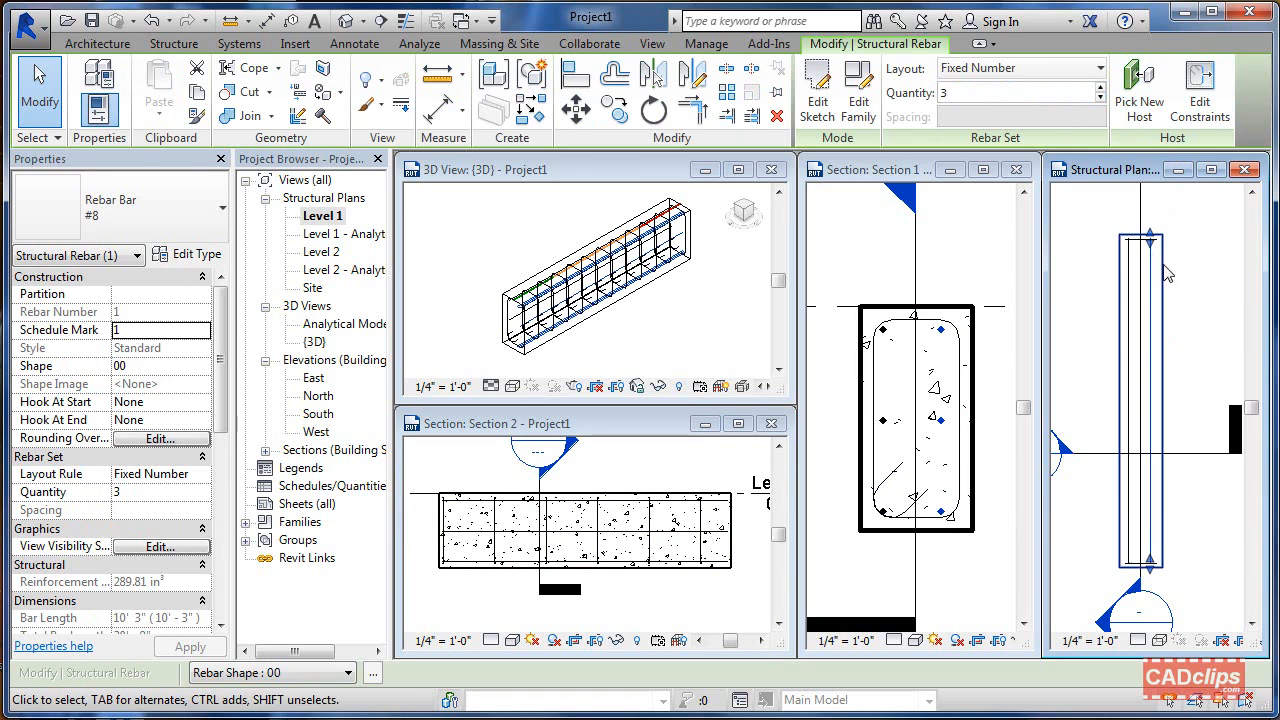
click(1168, 321)
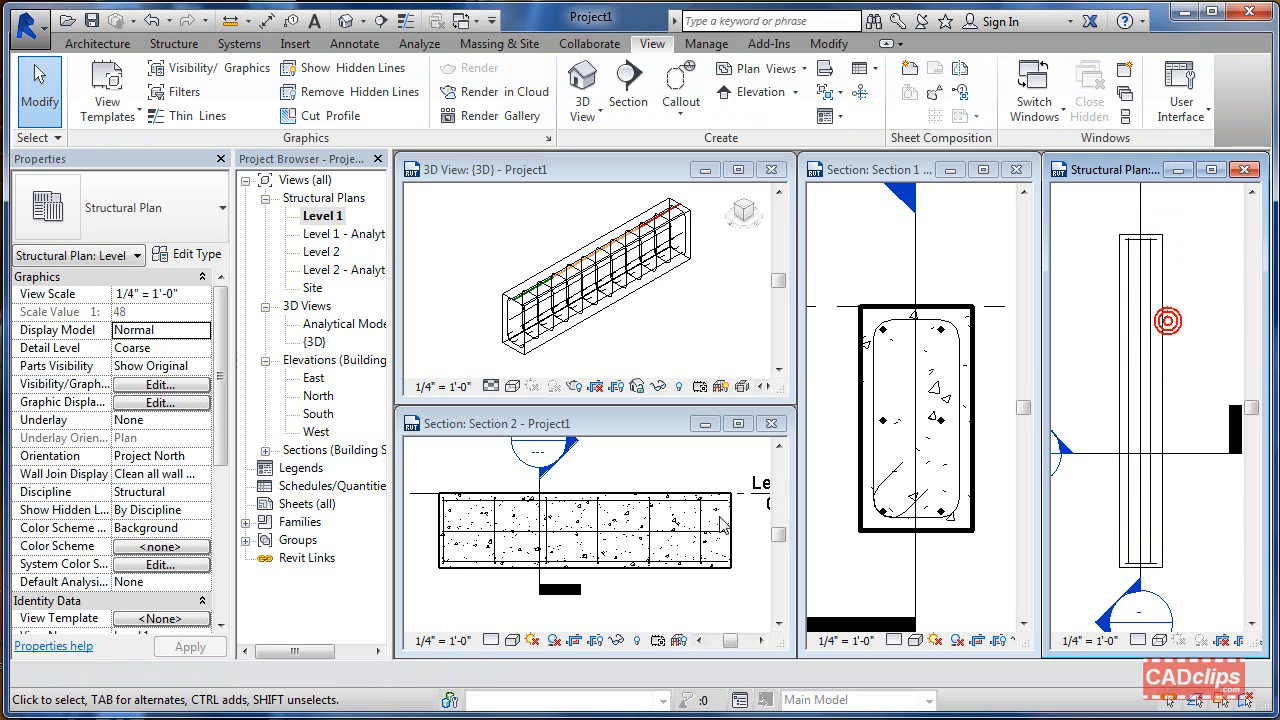
click(683, 503)
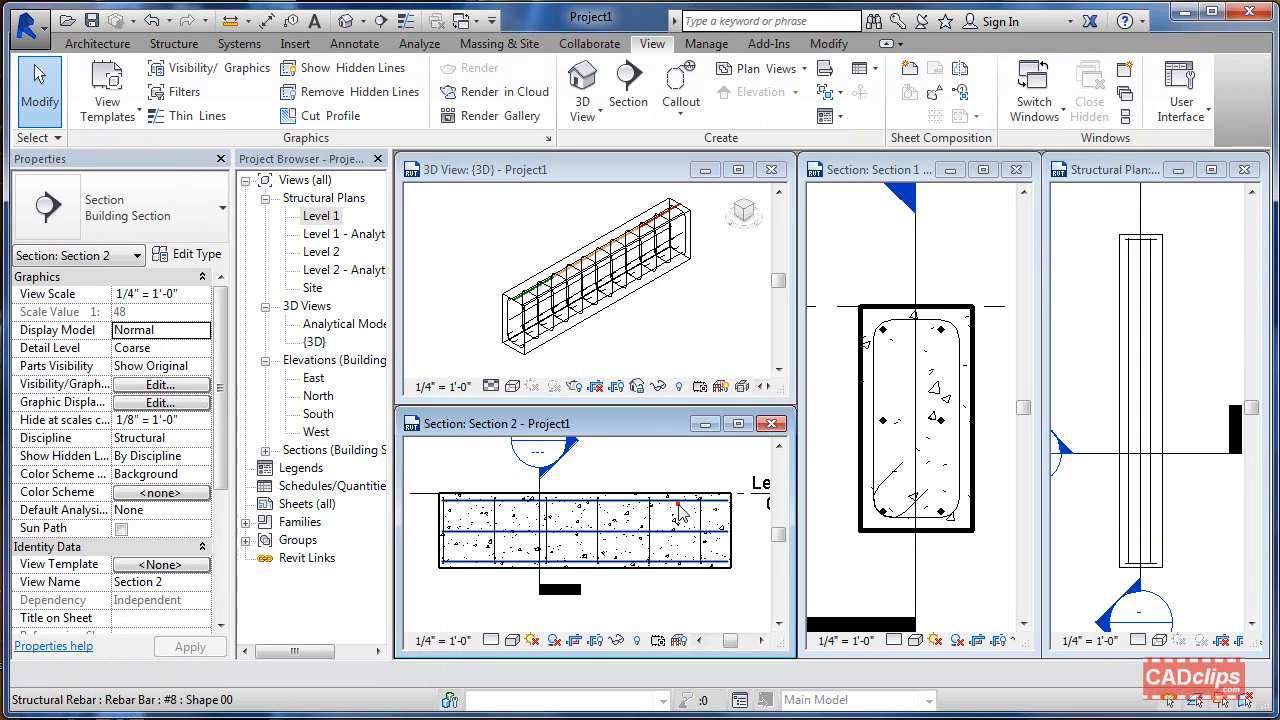
click(679, 506)
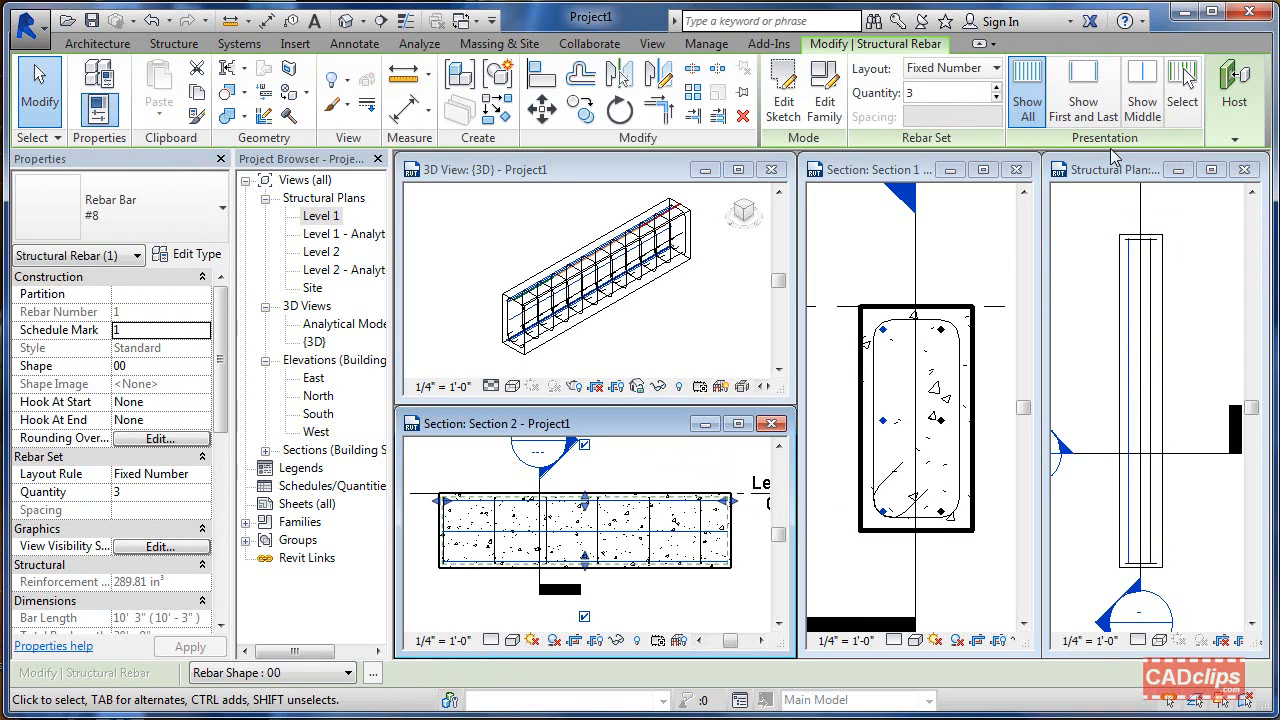
click(690, 330)
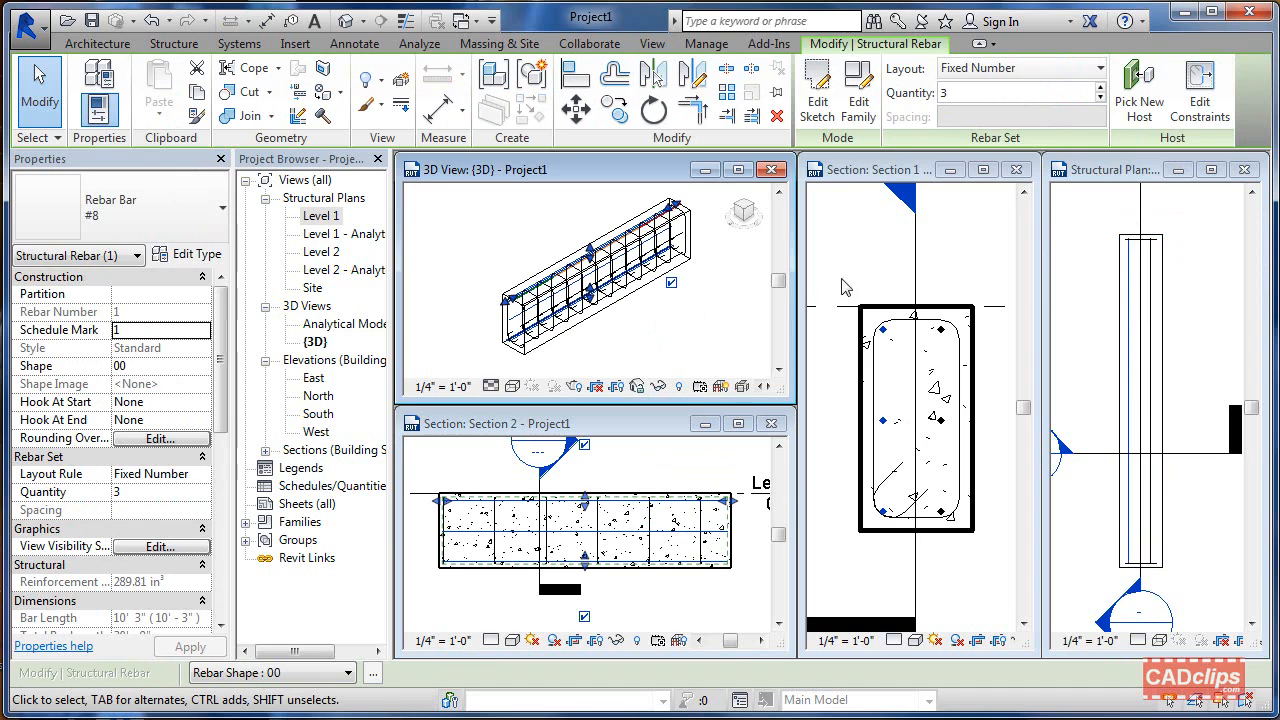
click(855, 261)
click(848, 255)
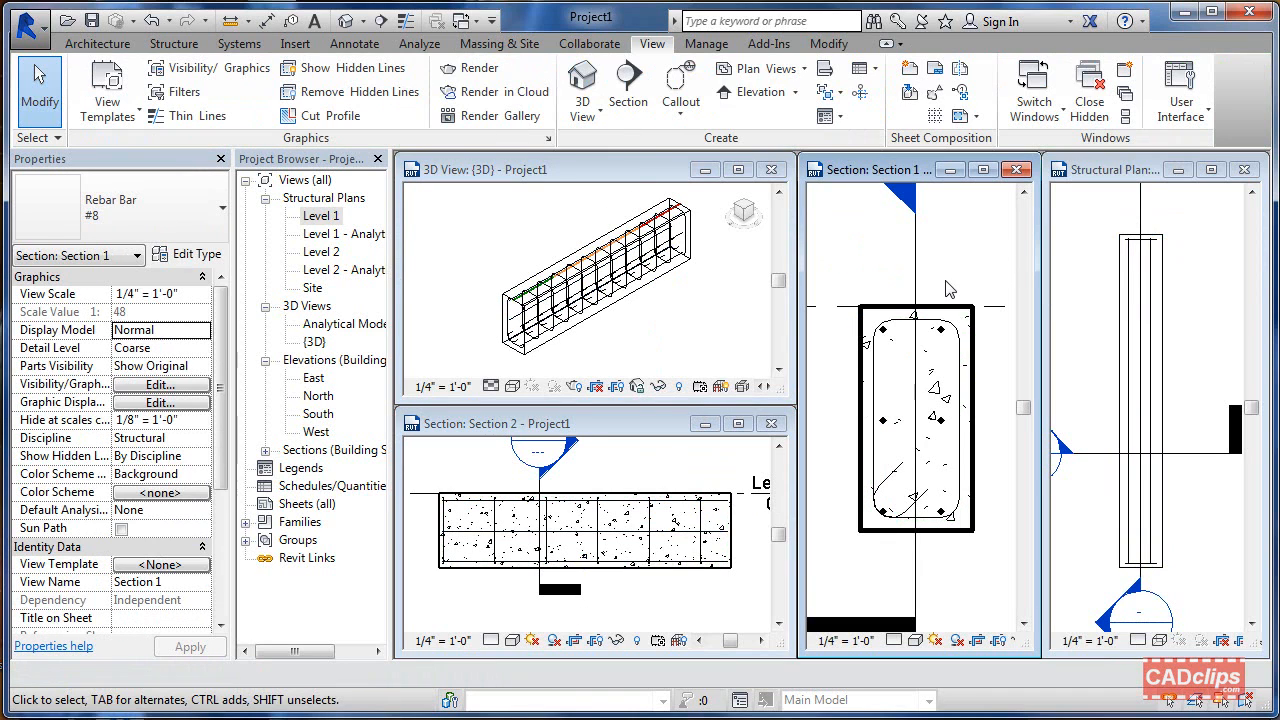